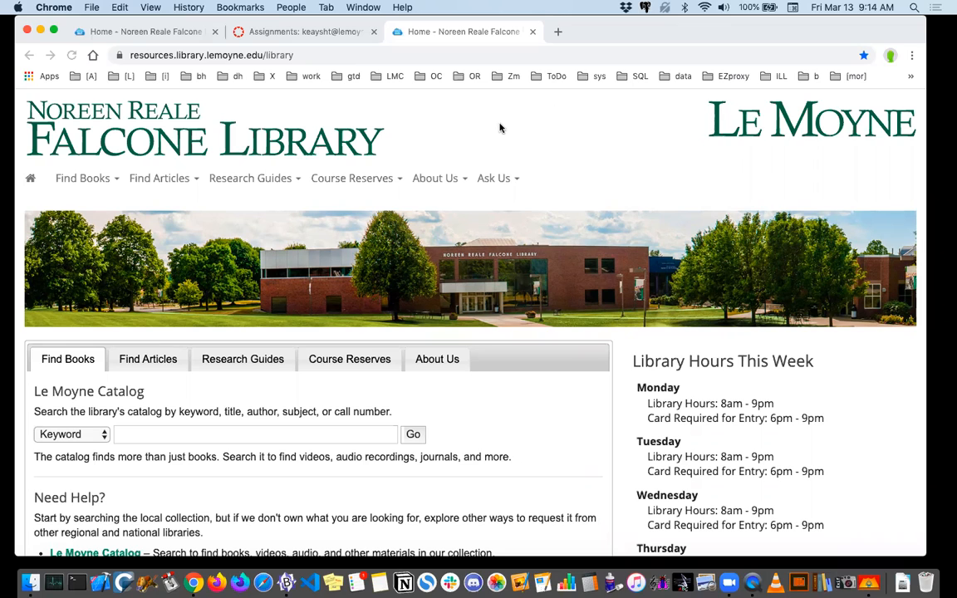
# Open the Academic Search Elite database from the letter A list of the library's A-Z databases.
pyautogui.click(174, 182)
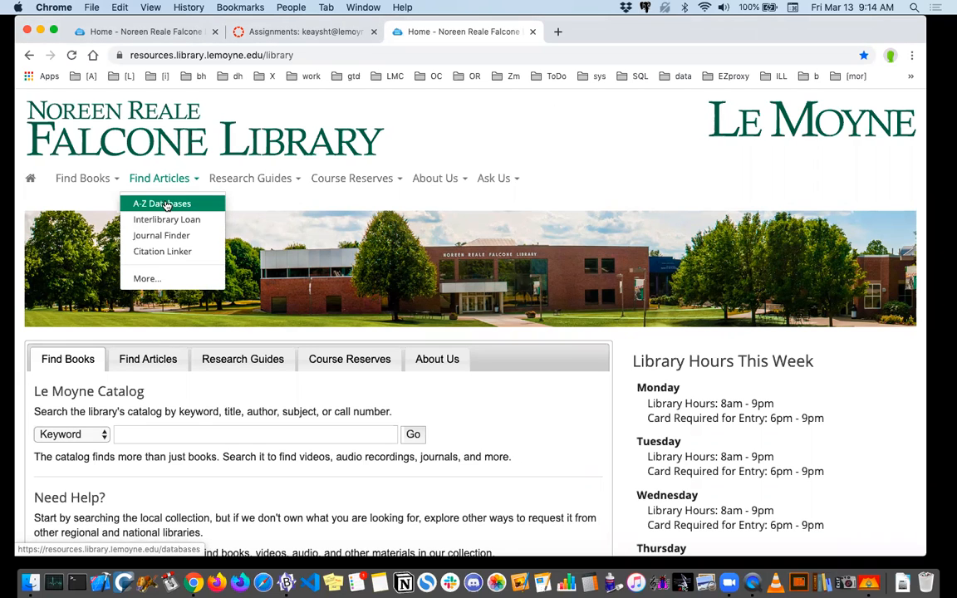
pyautogui.click(156, 366)
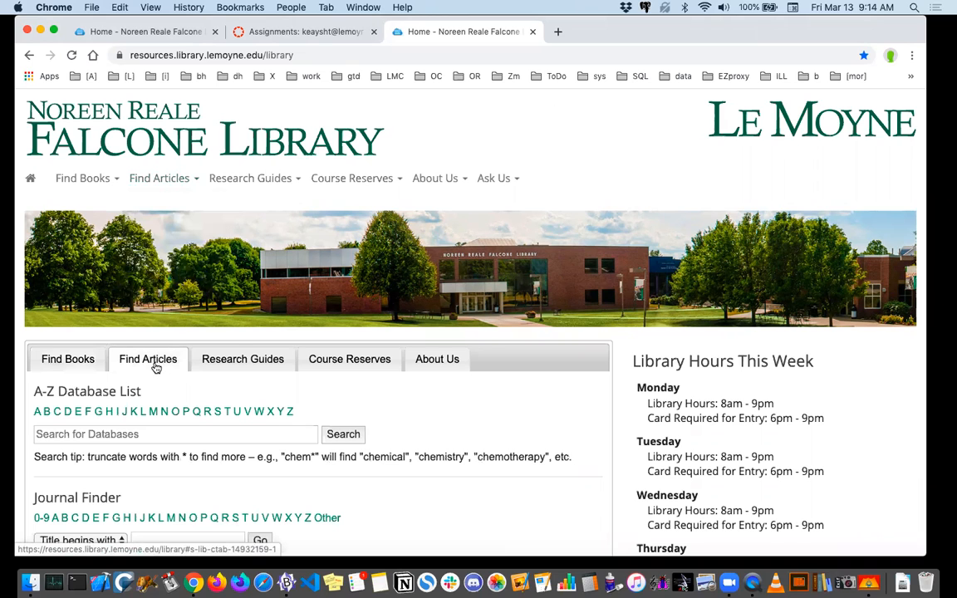
pyautogui.click(36, 412)
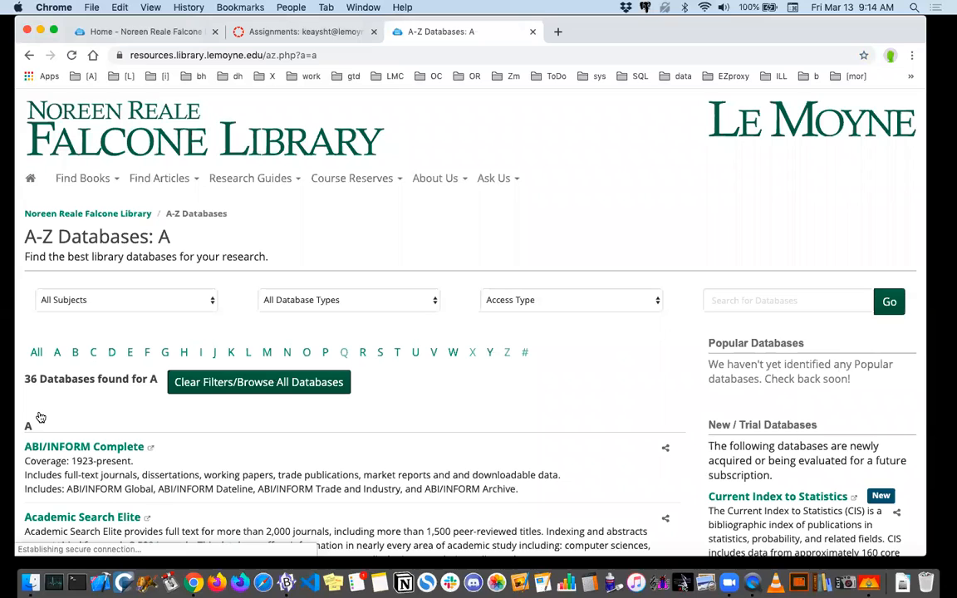
pyautogui.scroll(-5, 40, 417)
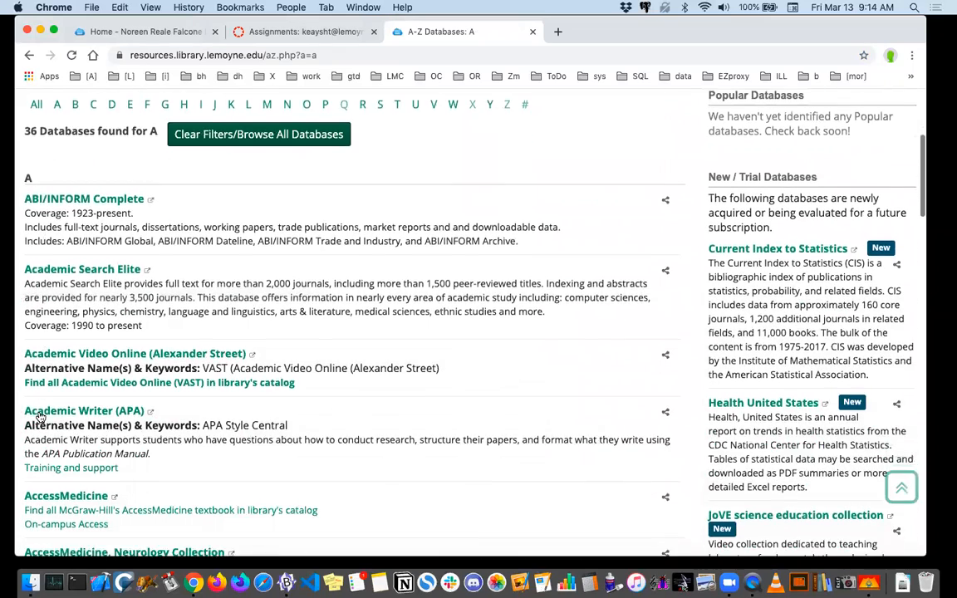
pyautogui.click(102, 214)
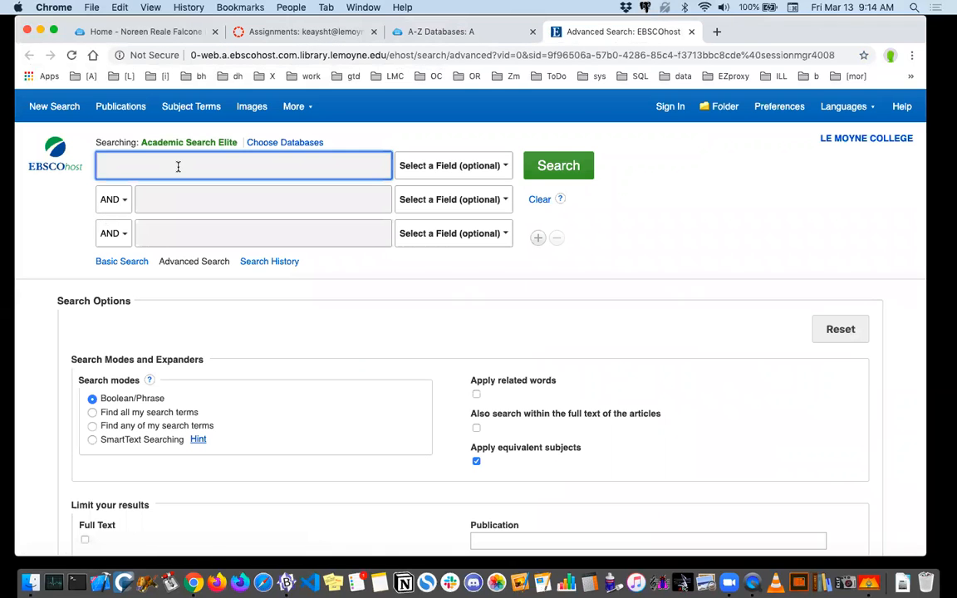
# Search for "What Did Jane Eyre Do? Ideology, Agency, Class and the Novel" and open the matching article's detailed record.
pyautogui.write('What Did Jane Eyre Do? Ideology, Agency, Class and the Novel')
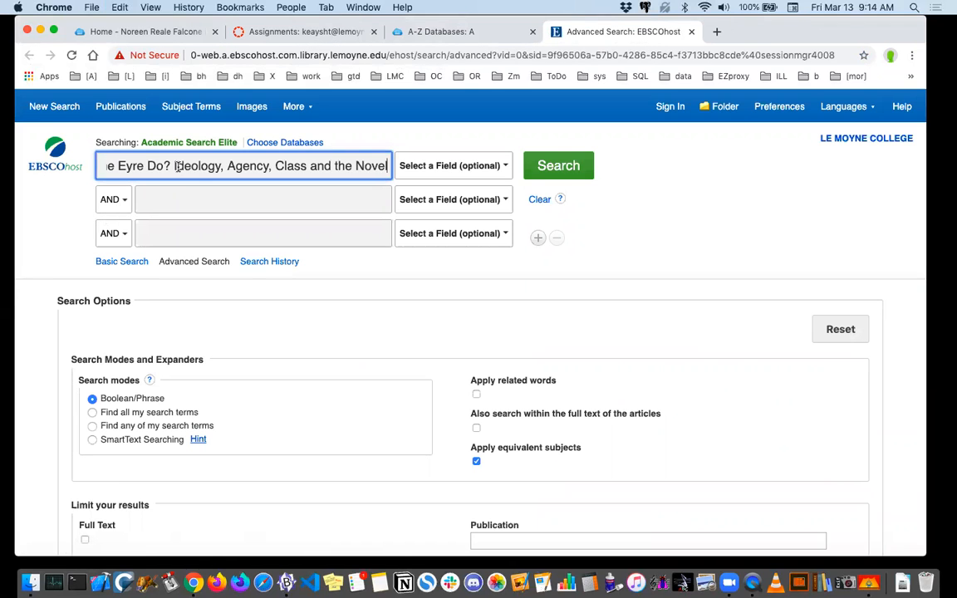
pyautogui.click(570, 165)
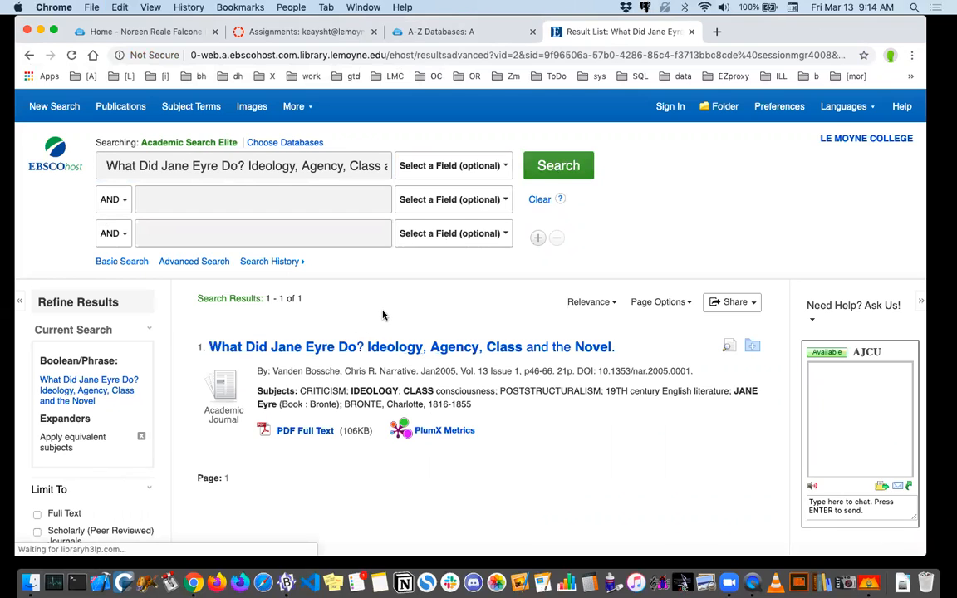
pyautogui.scroll(-1, 383, 315)
pyautogui.scroll(-1, 382, 316)
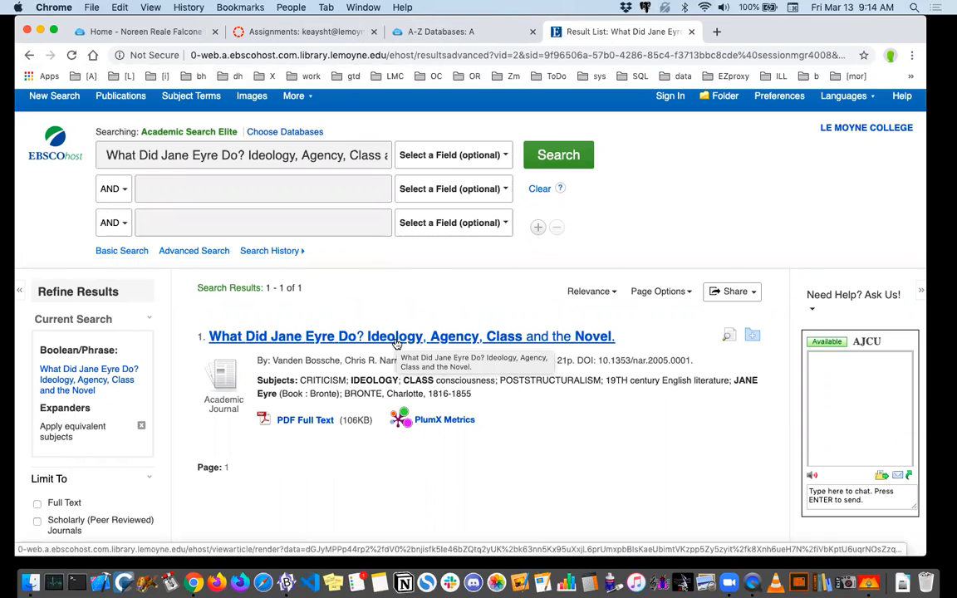
pyautogui.click(396, 341)
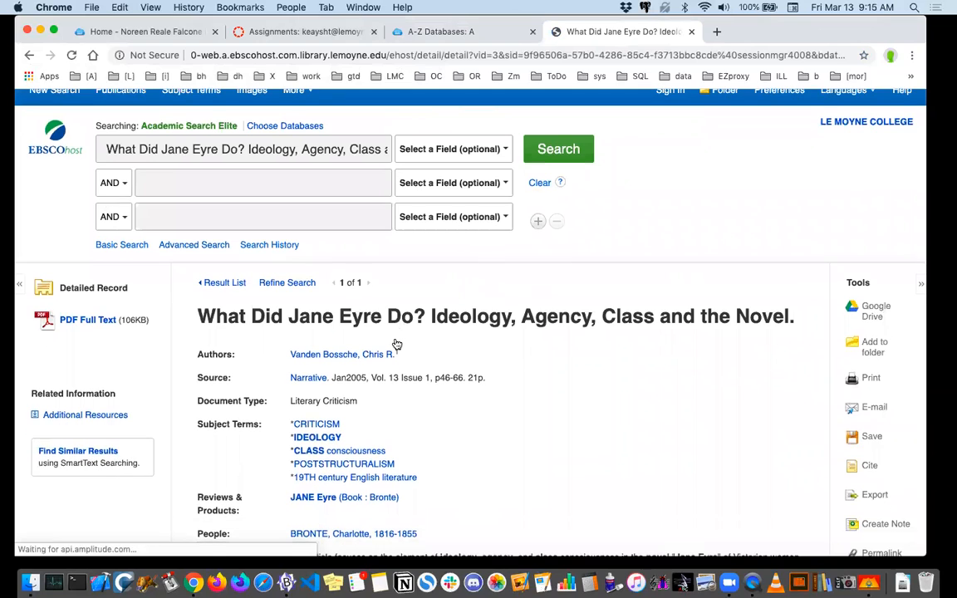
# Examine the article page's web address and highlight its "sid" session parameter.
pyautogui.click(528, 55)
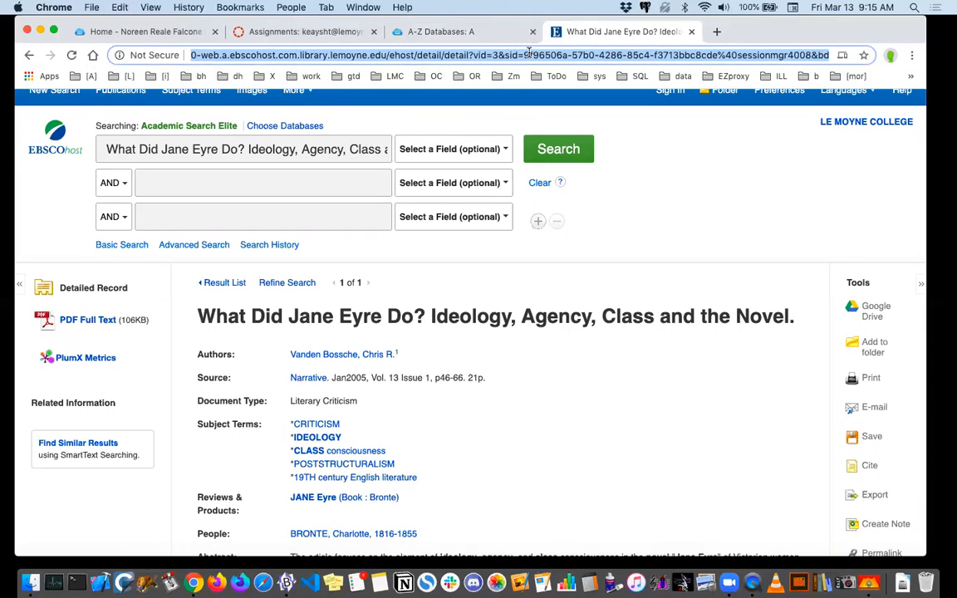
pyautogui.click(695, 55)
pyautogui.moveTo(543, 57); pyautogui.dragTo(857, 77)
pyautogui.click(213, 54)
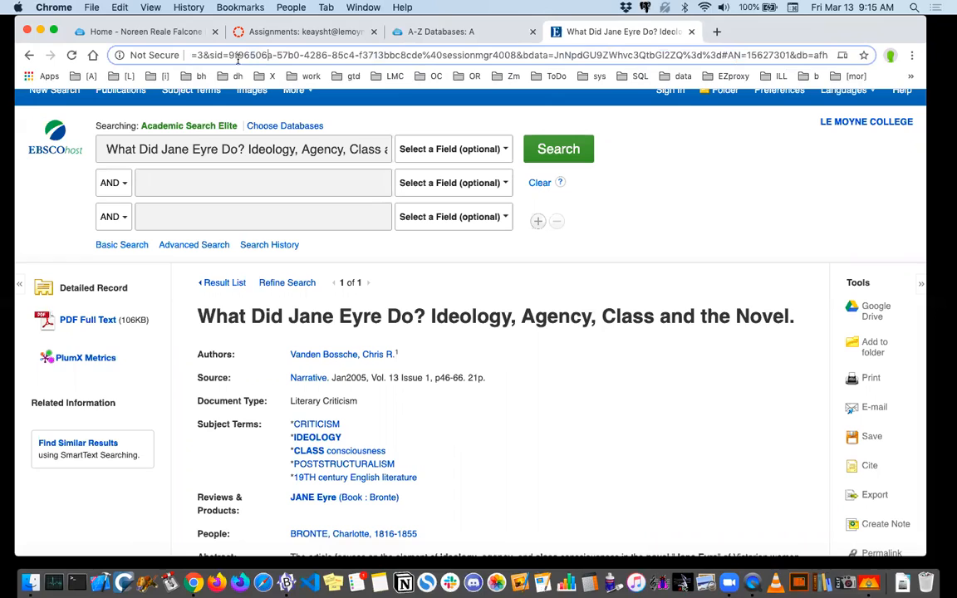
pyautogui.moveTo(208, 55); pyautogui.dragTo(222, 55)
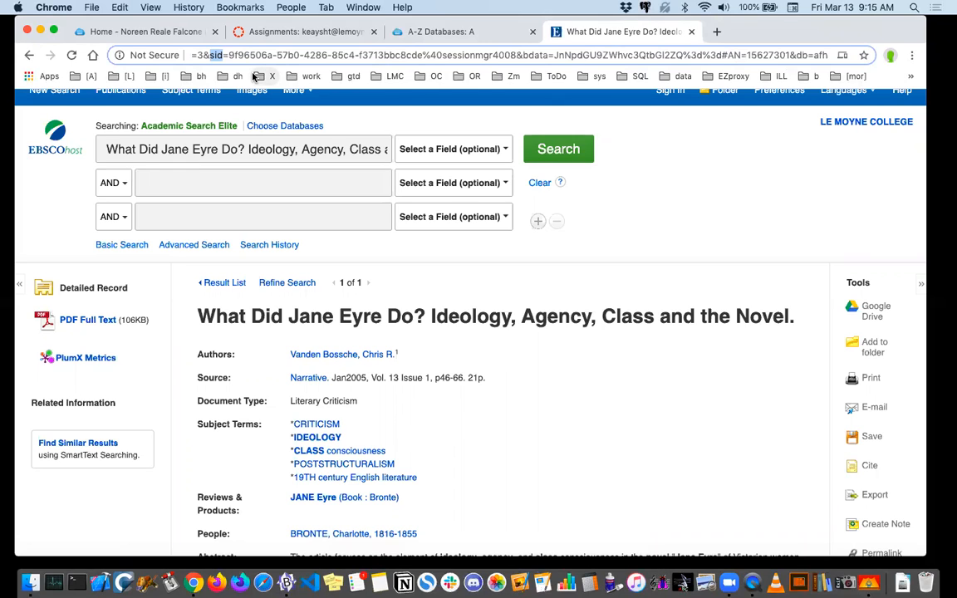
# Display the permalink for the Jane Eyre article record and select the whole link.
pyautogui.scroll(-4, 704, 314)
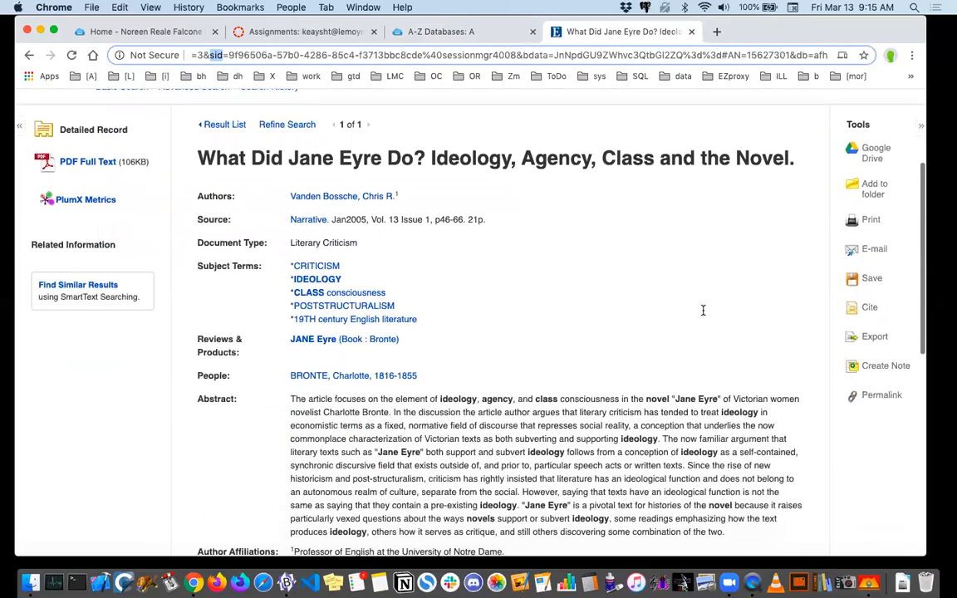
pyautogui.click(880, 393)
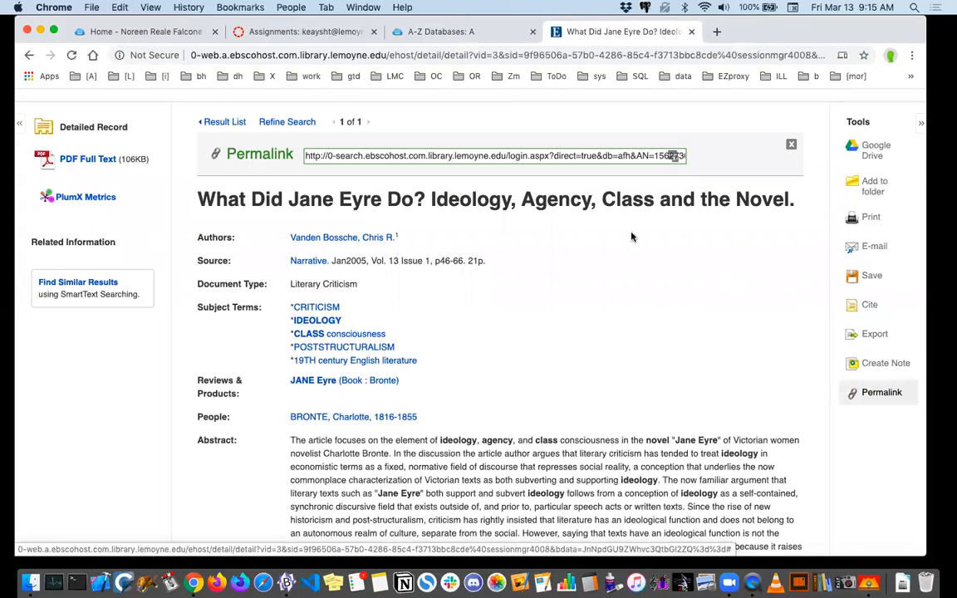
pyautogui.click(537, 154)
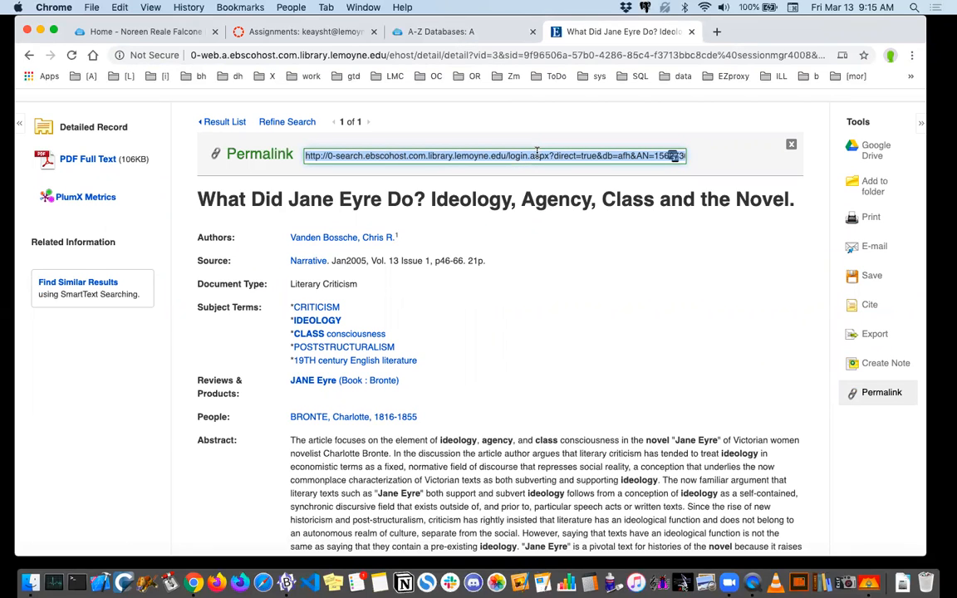
# Switch to the Canvas course assignments and start a new assignment named "Reading - Week 3" in the Assignments group.
pyautogui.click(287, 31)
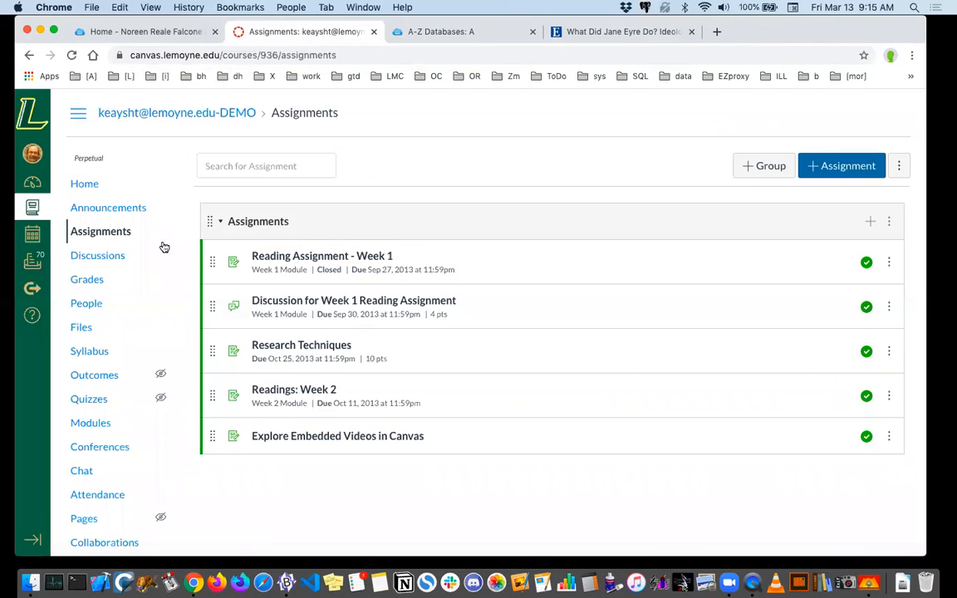
pyautogui.scroll(-2, 146, 276)
pyautogui.scroll(-1, 147, 276)
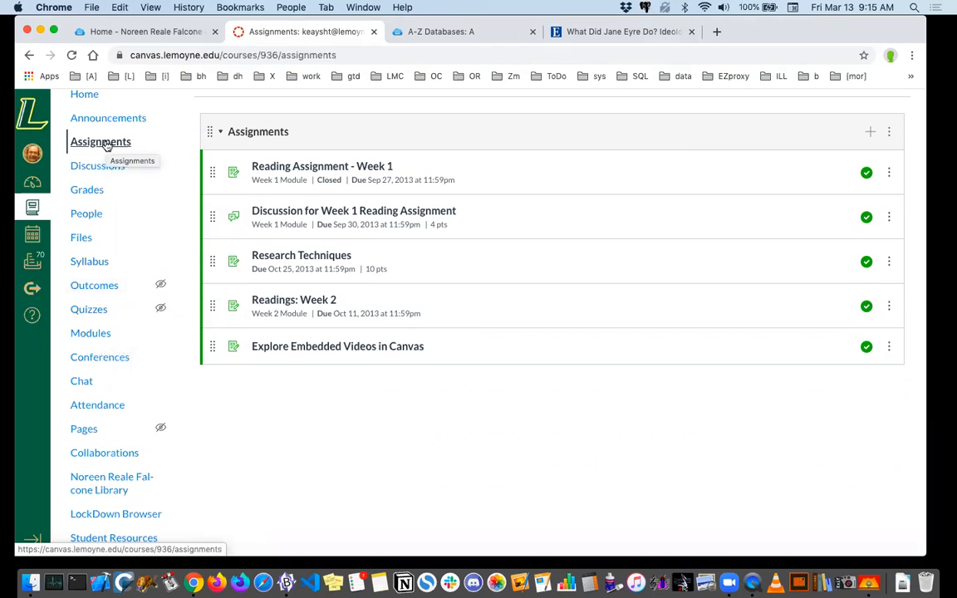
pyautogui.scroll(3, 781, 142)
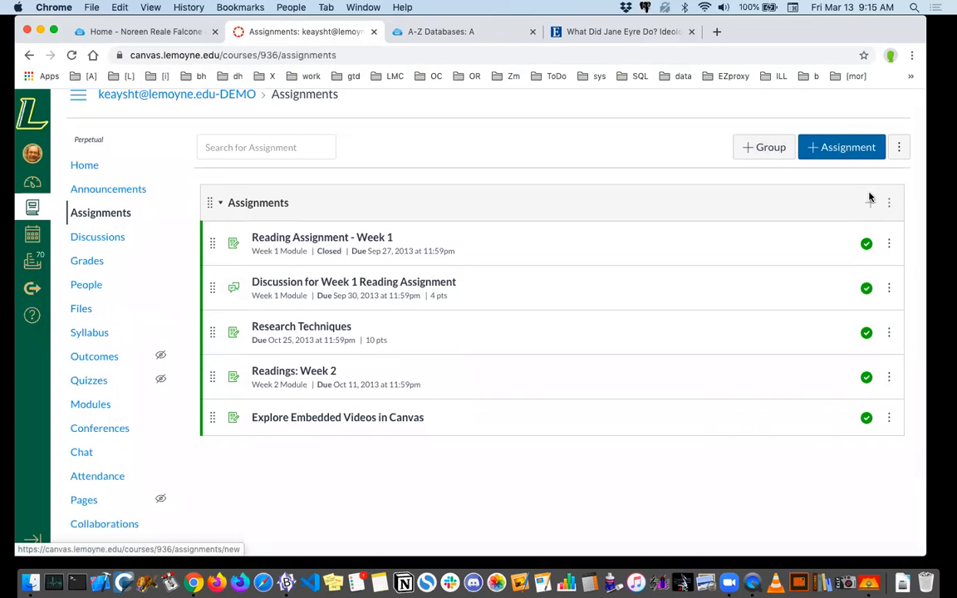
pyautogui.click(870, 205)
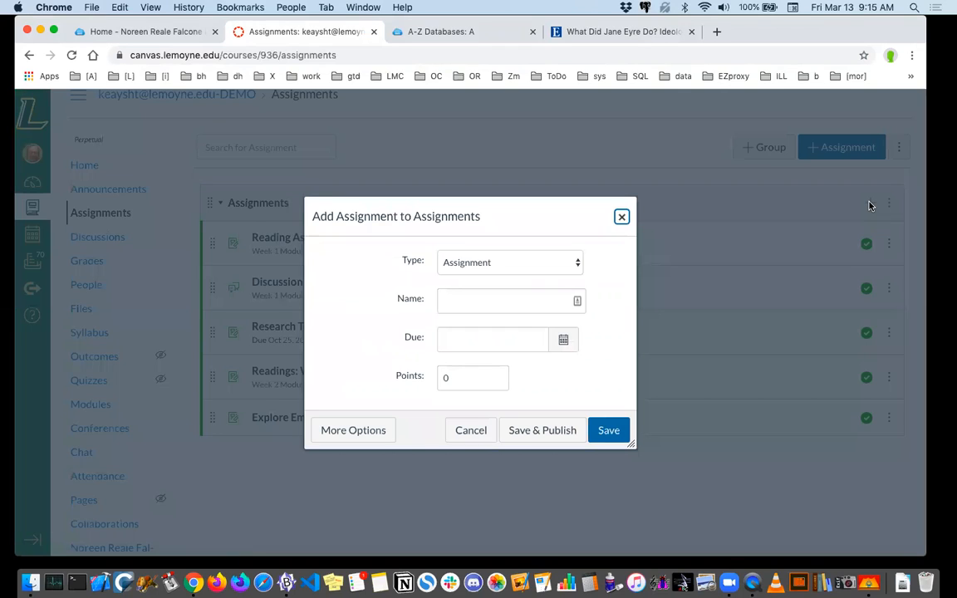
pyautogui.click(498, 307)
pyautogui.write('R')
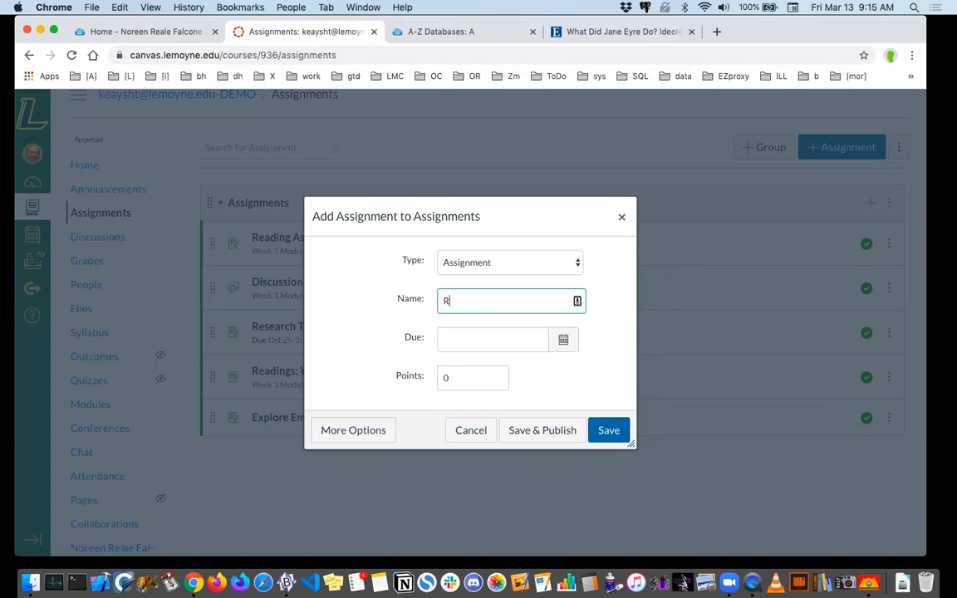
pyautogui.write('eading - Week 3')
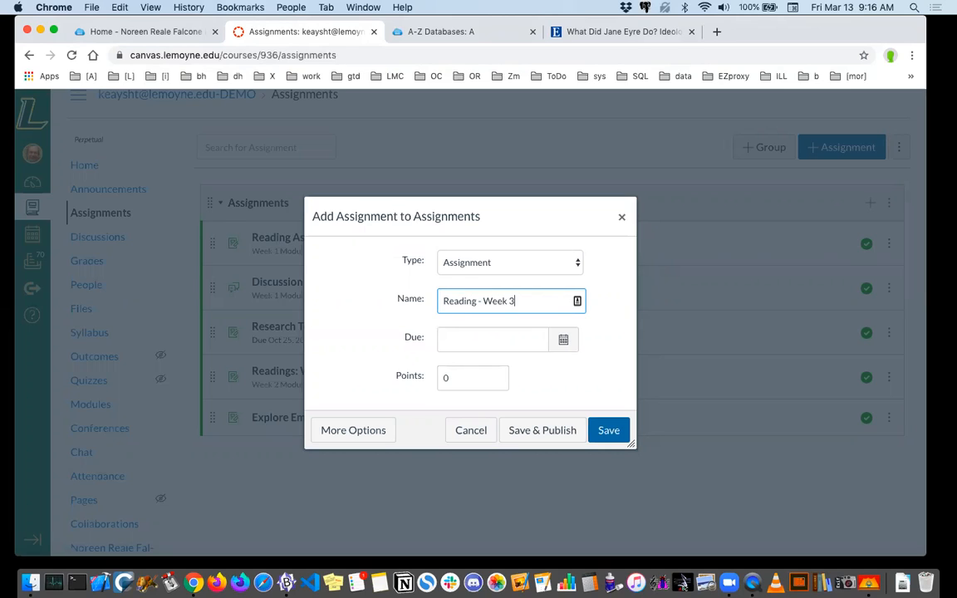
# Set the new assignment's due date to Mar 27, 2020, keep the type as Assignment, and save it.
pyautogui.click(499, 339)
pyautogui.click(563, 339)
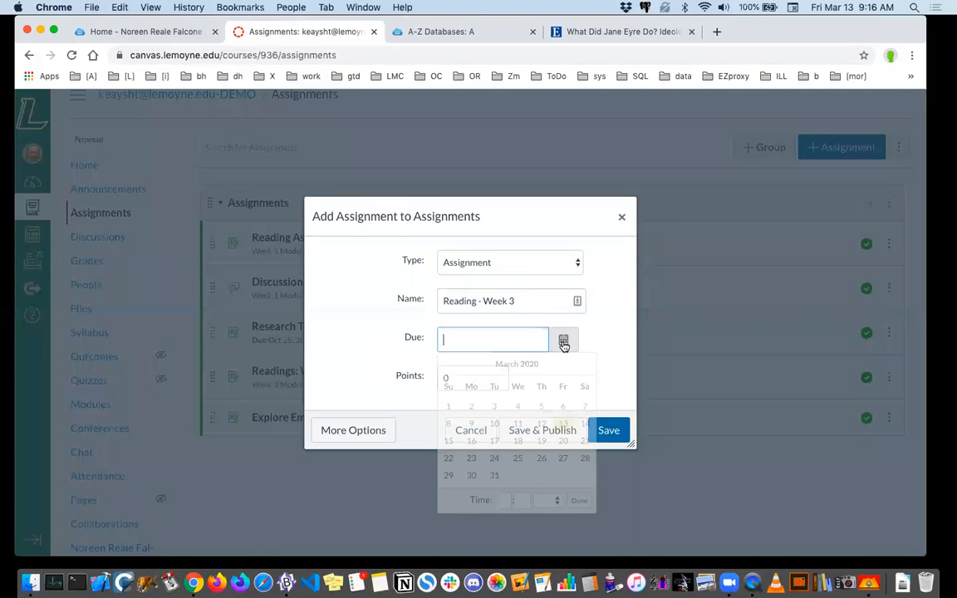
pyautogui.click(562, 458)
pyautogui.click(623, 402)
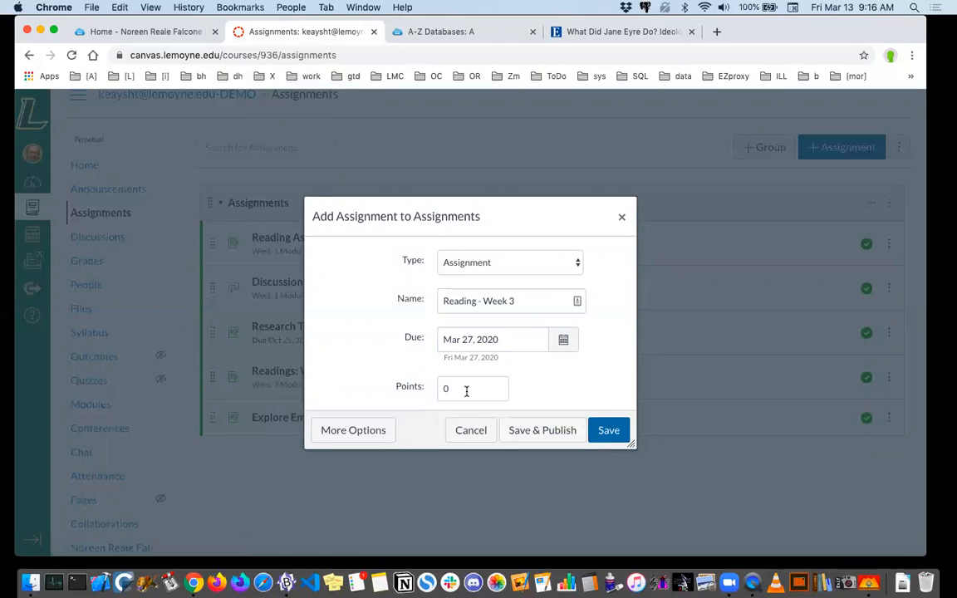
pyautogui.click(576, 265)
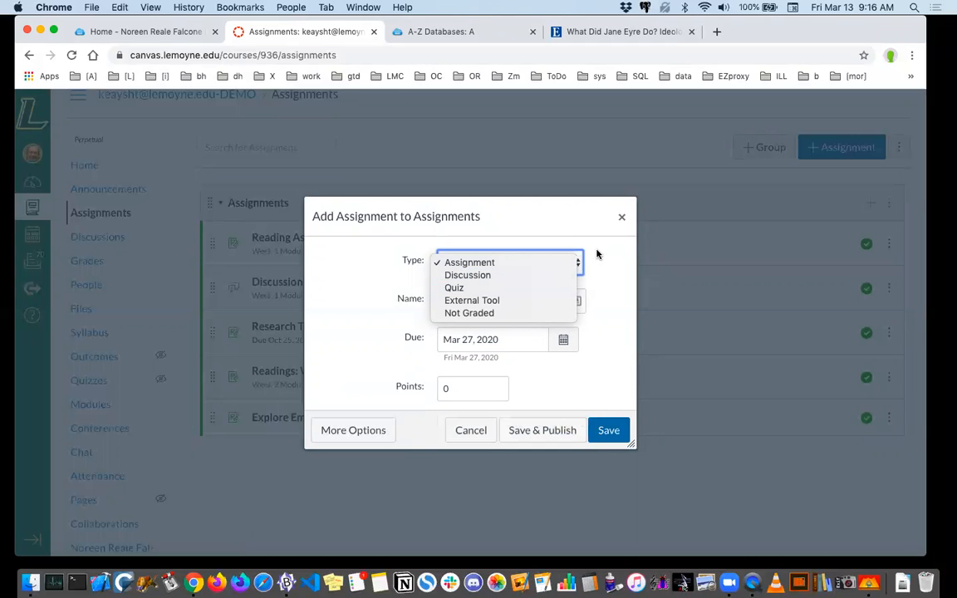
pyautogui.click(611, 270)
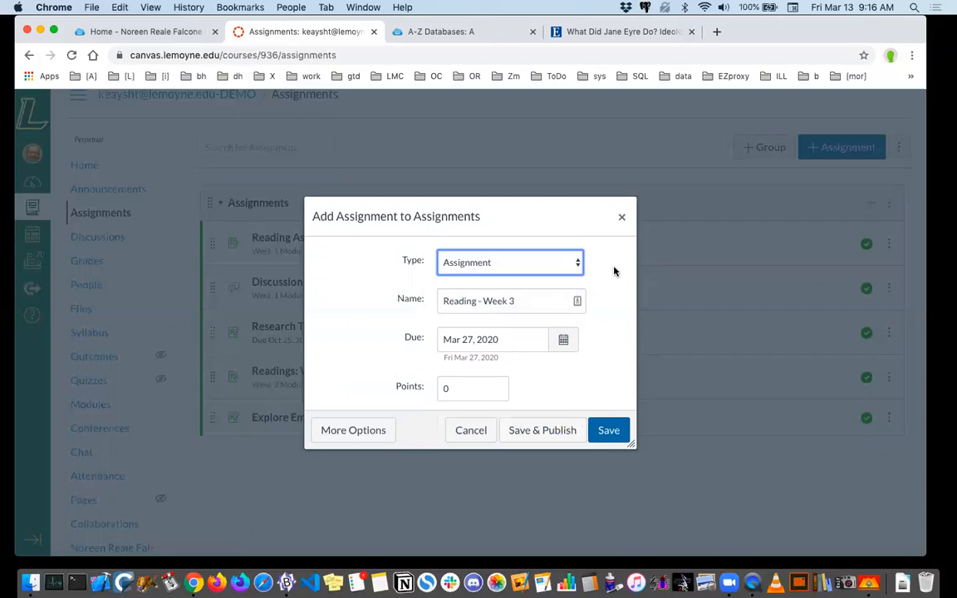
pyautogui.click(612, 432)
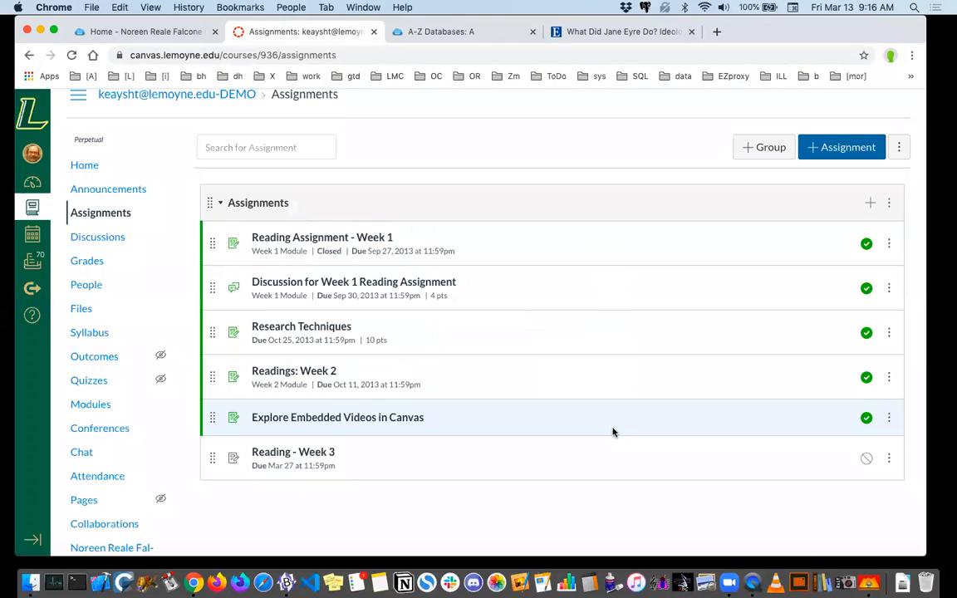
# Open the "Reading - Week 3" assignment for editing.
pyautogui.scroll(-2, 612, 430)
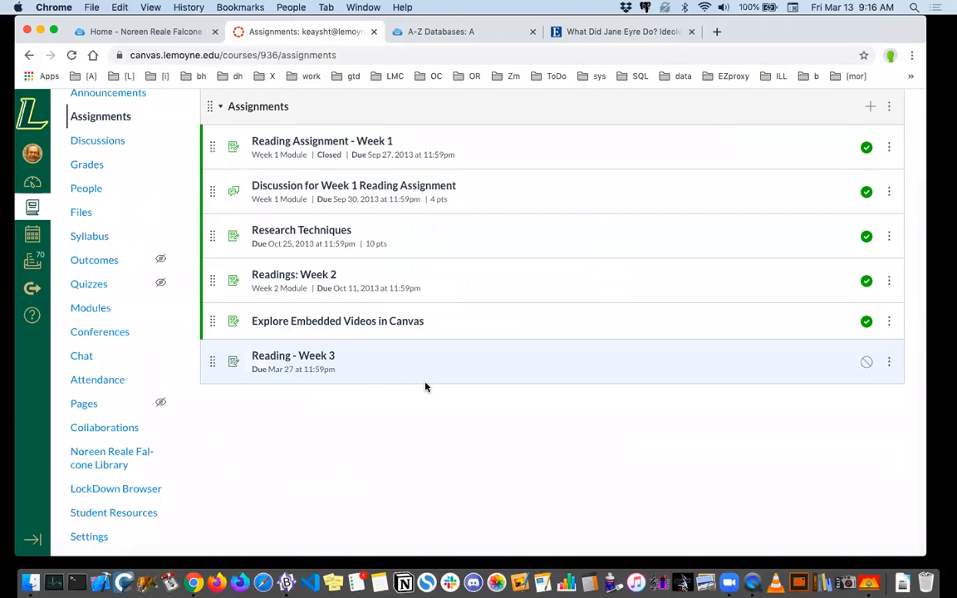
pyautogui.click(327, 357)
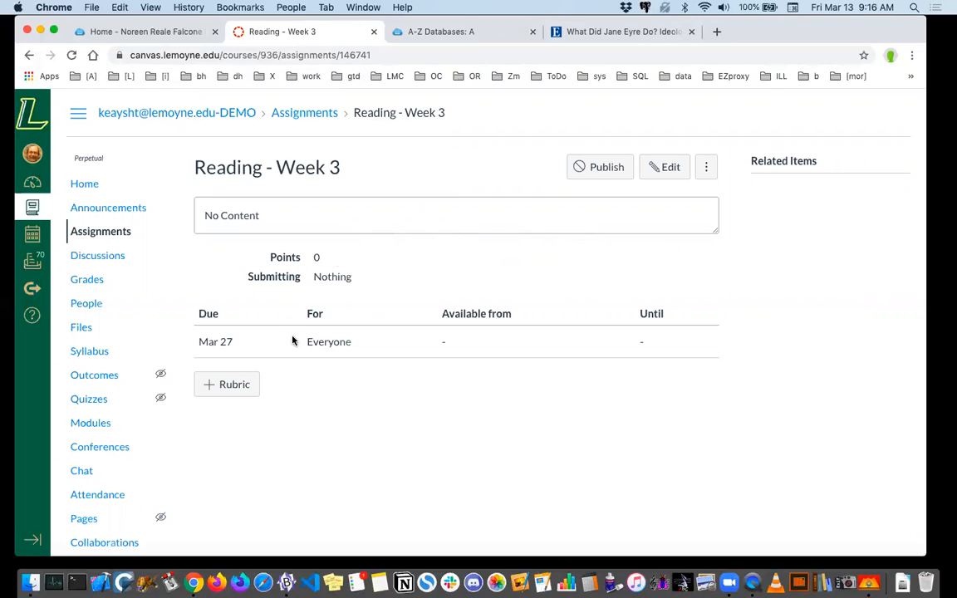
pyautogui.click(674, 168)
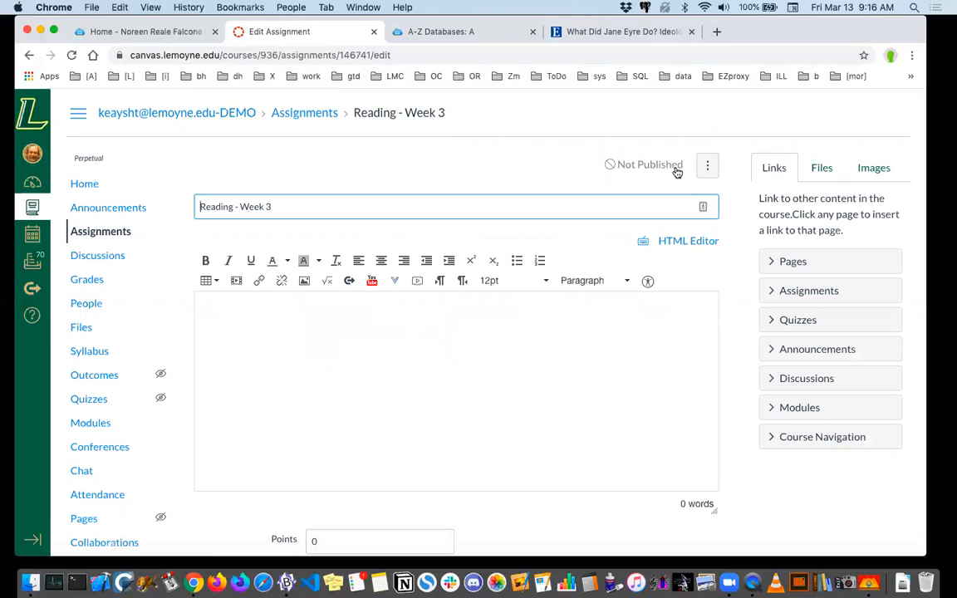
# Paste the title "What Did Jane Eyre Do? Ideology, Agency, Class and the Novel" unformatted into the assignment description, removing the blank line above it.
pyautogui.click(553, 341)
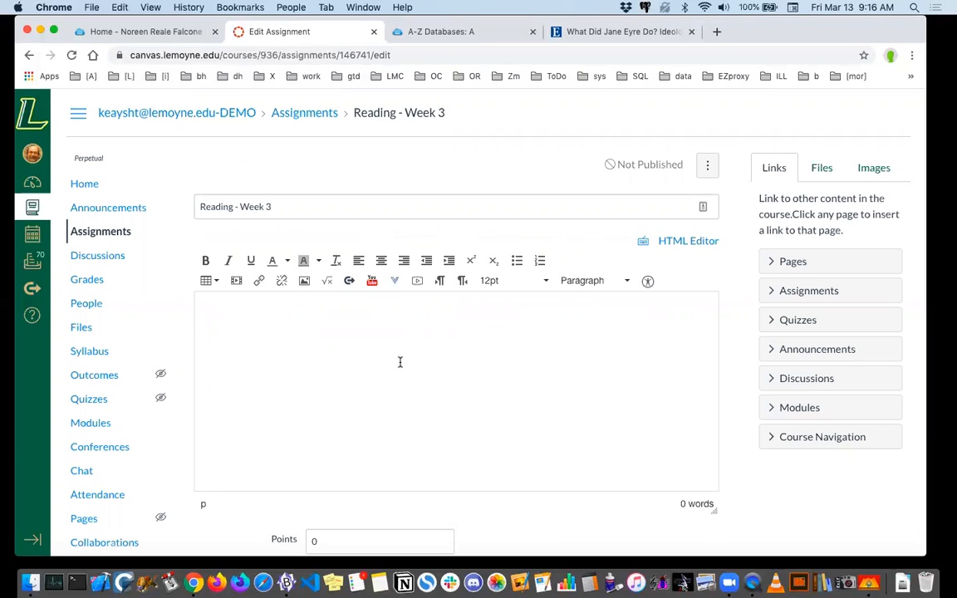
pyautogui.rightClick(364, 324)
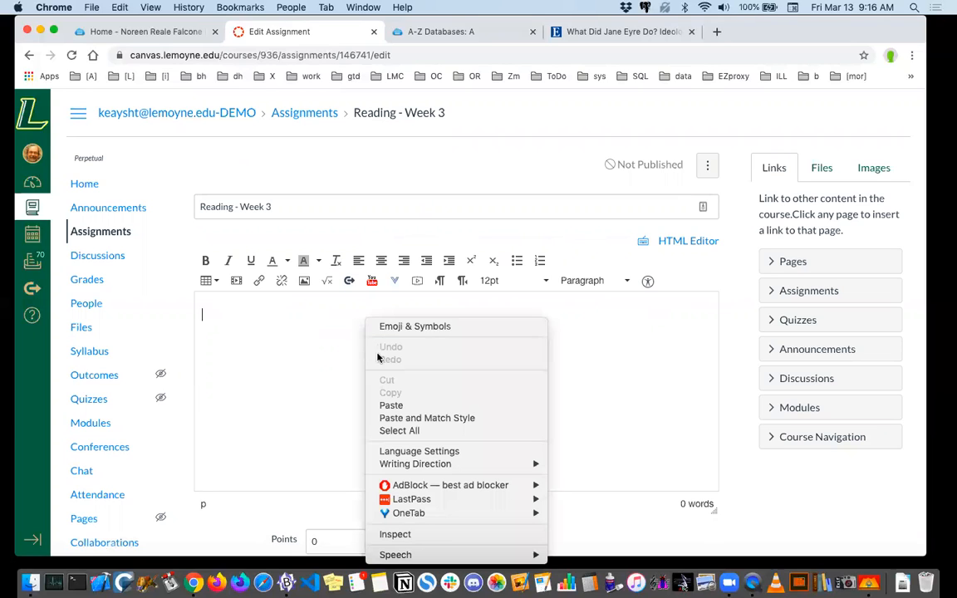
pyautogui.click(404, 417)
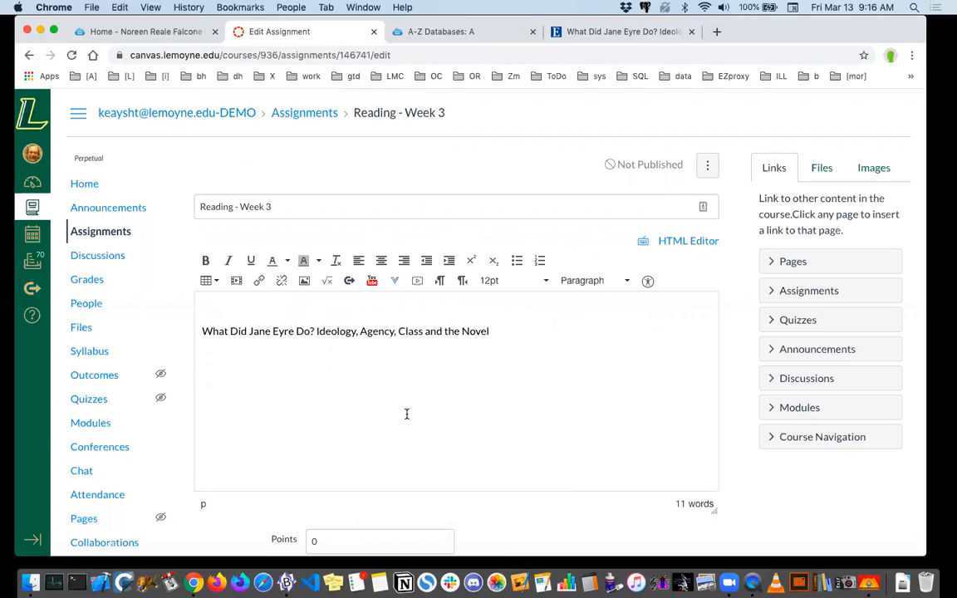
pyautogui.click(202, 330)
pyautogui.press('BackSpace')
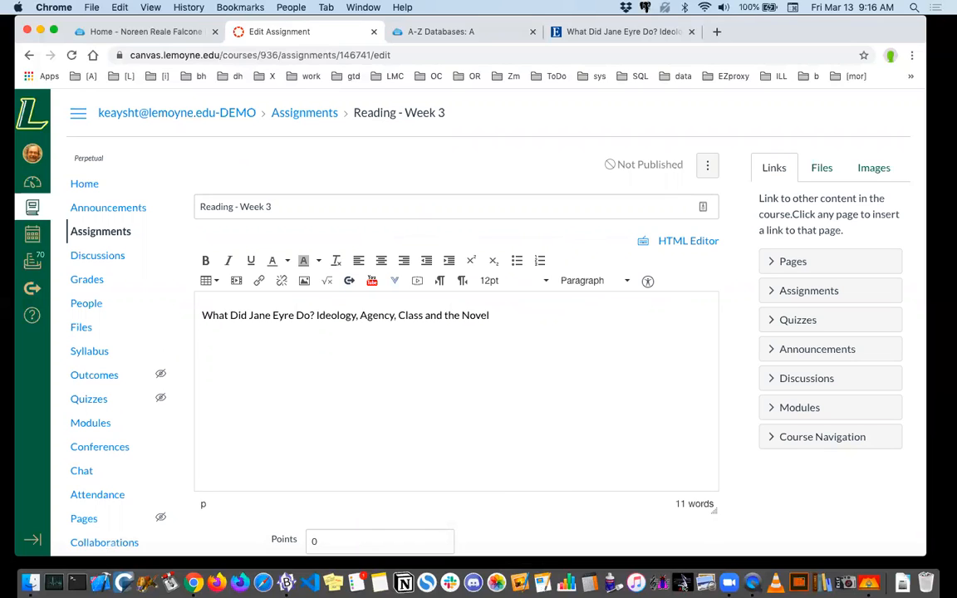
# Put the title in quotes, preceded by "Please read this article," and followed by "which can be found in the database Academic Search Elite at this link.".
pyautogui.press('Return')
pyautogui.write('Please read this article,')
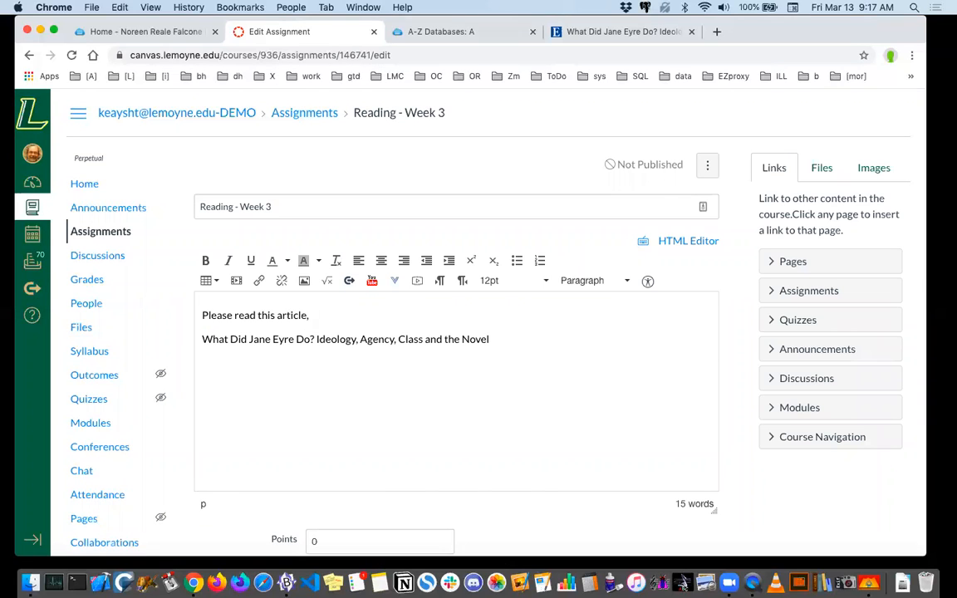
pyautogui.press('BackSpace')
pyautogui.write('"What Did Jane Eyre Do? Ideology, Agency, Class and the Novel')
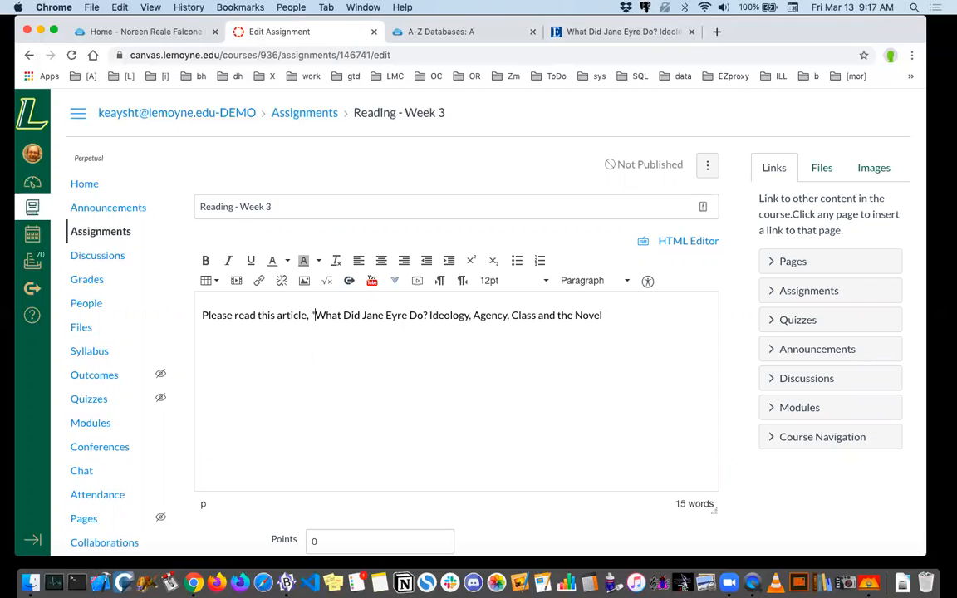
pyautogui.write('" which can be found in the database A')
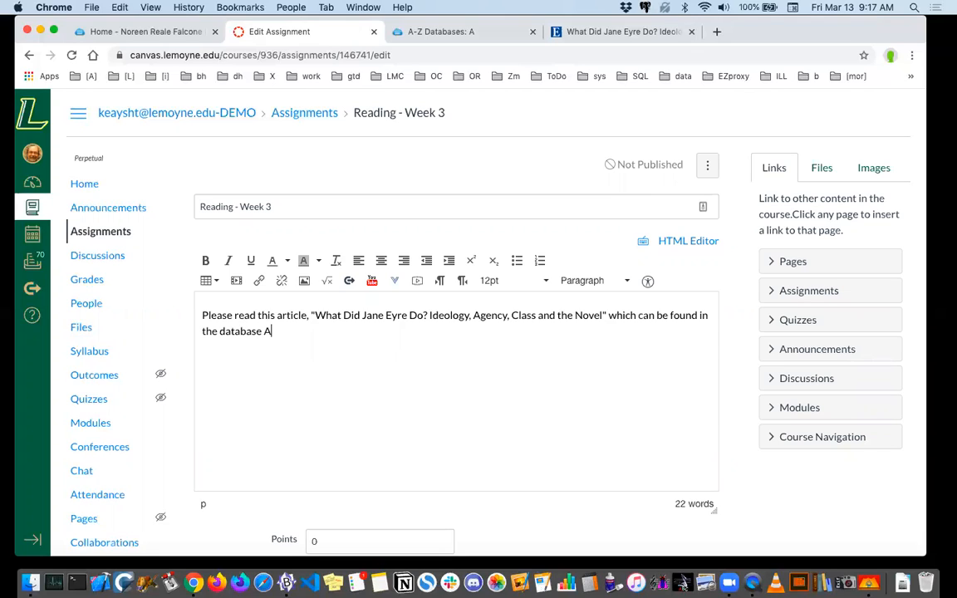
pyautogui.write('cademic Search Elit')
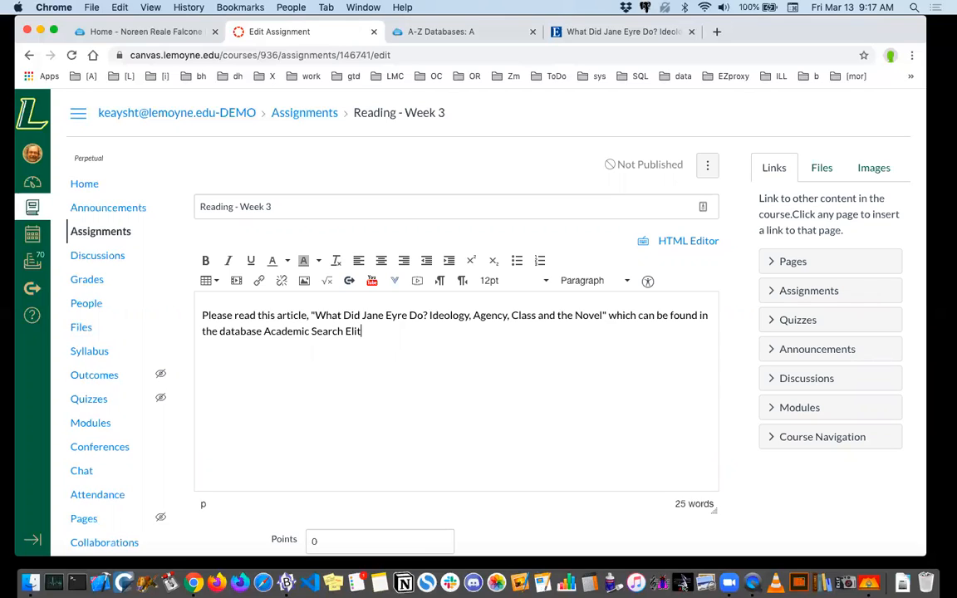
pyautogui.write('e at this link')
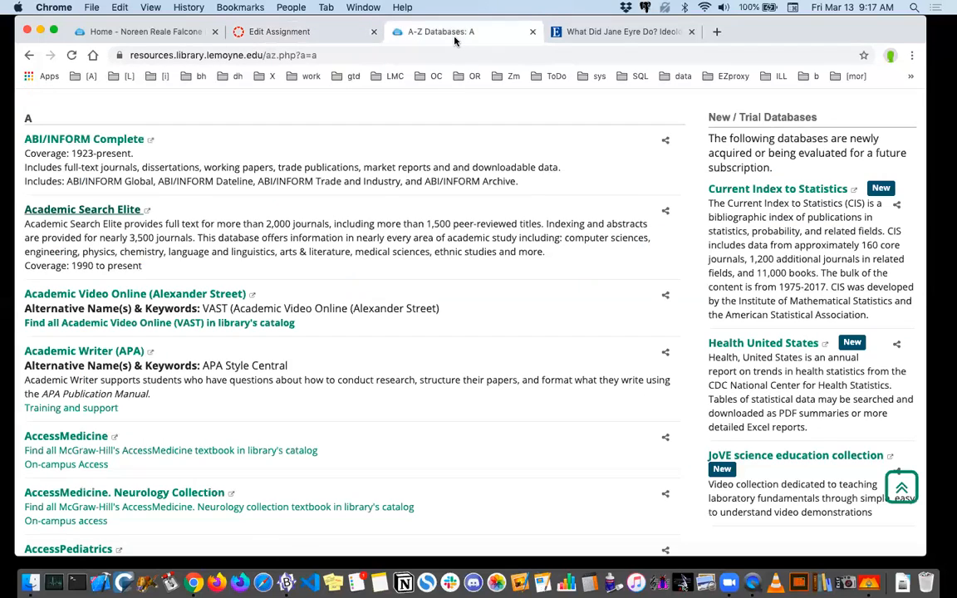
# Copy the permalink from the EBSCOhost article record and link the words "at this link" in the assignment description to it.
pyautogui.click(552, 33)
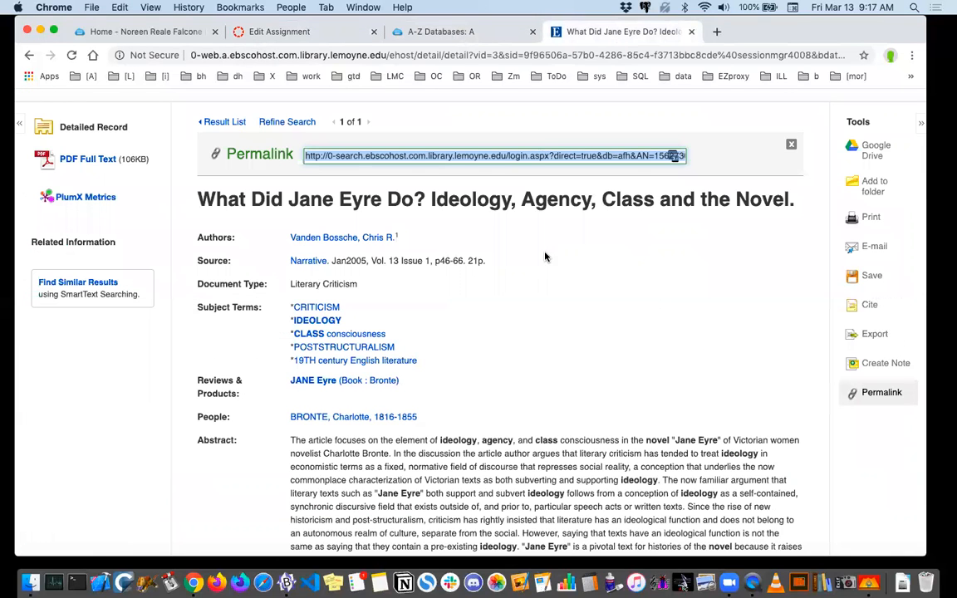
pyautogui.tripleClick(523, 156)
pyautogui.click(267, 32)
pyautogui.moveTo(368, 330); pyautogui.dragTo(416, 331)
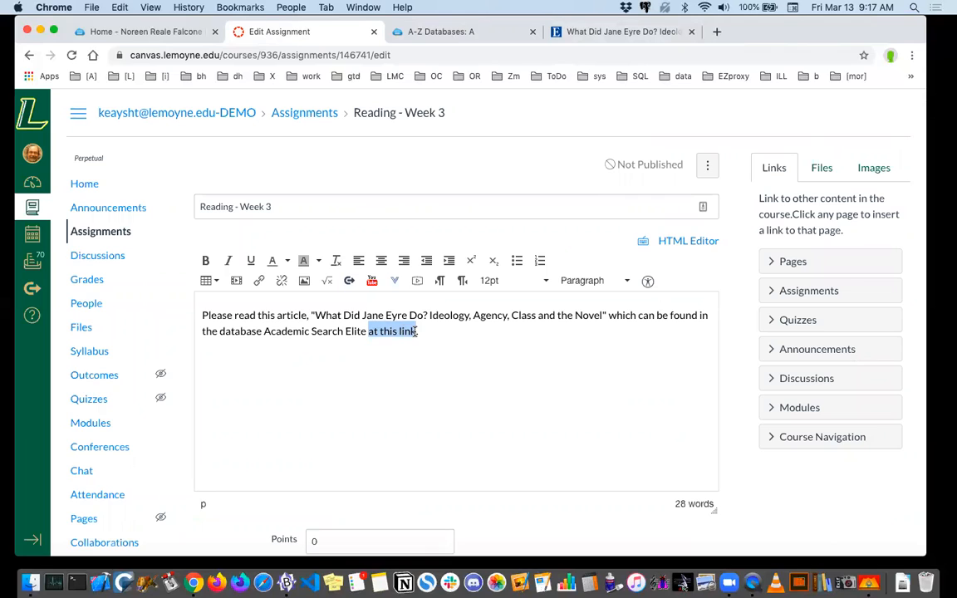
pyautogui.click(259, 281)
pyautogui.press('super+v')
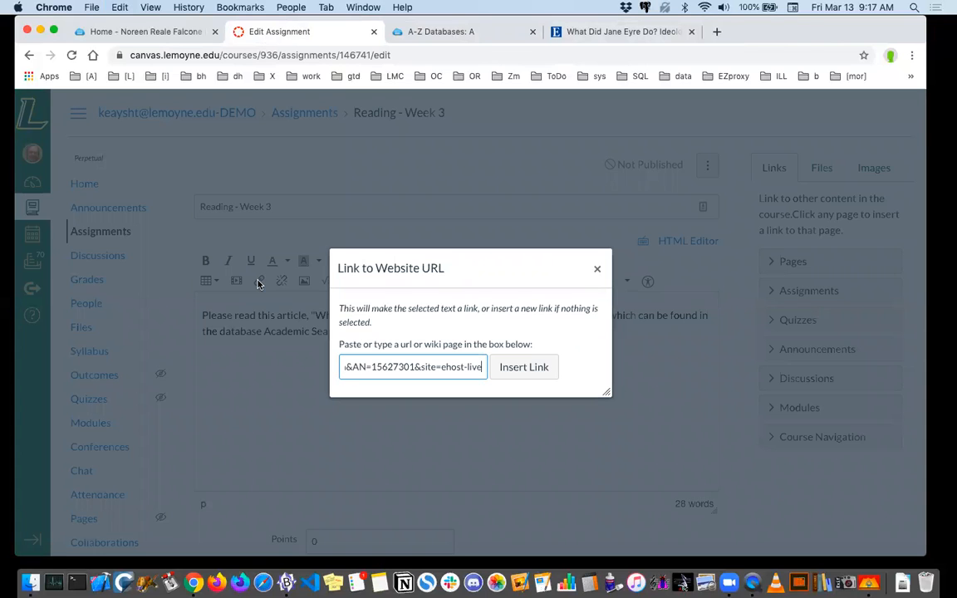
pyautogui.click(528, 367)
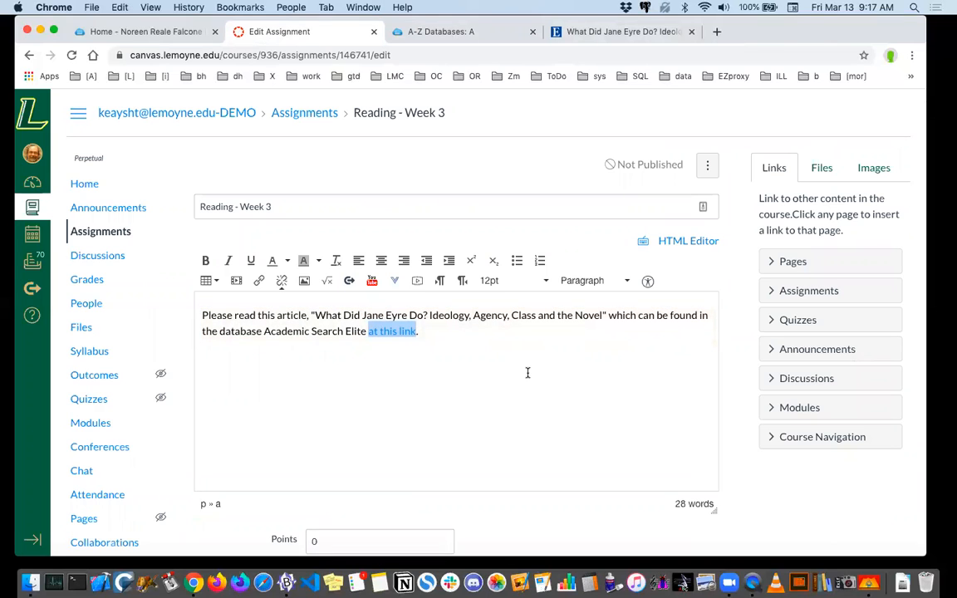
pyautogui.click(399, 332)
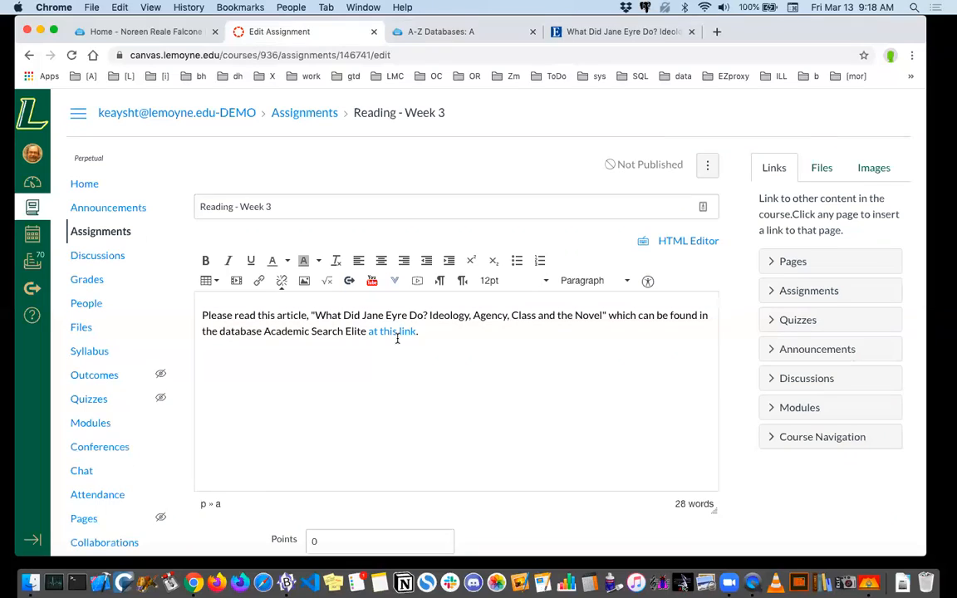
# Add target="_blank" to the "at this link" anchor in the description's HTML source so the article opens in a new tab.
pyautogui.click(688, 241)
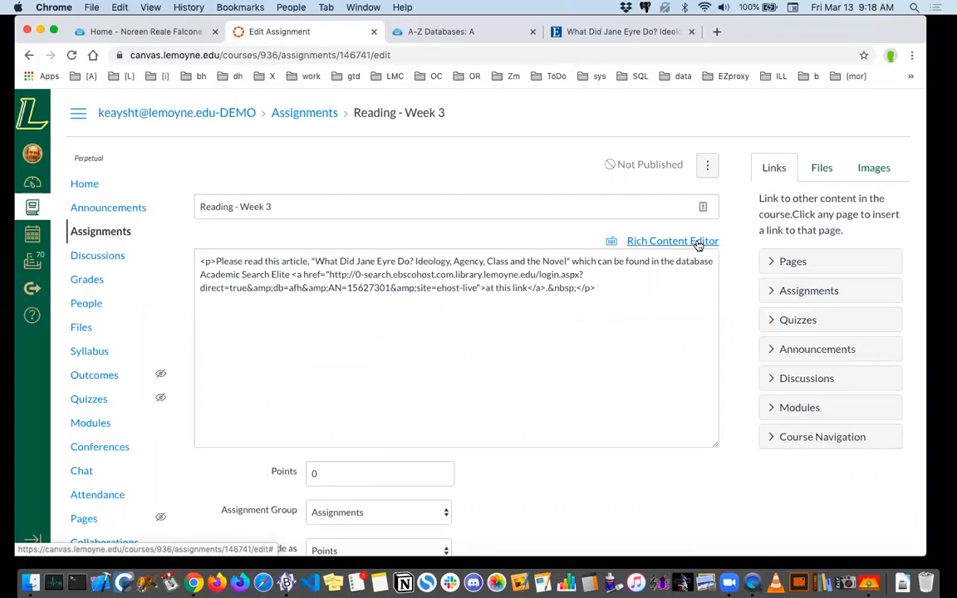
pyautogui.click(485, 291)
pyautogui.write('tar')
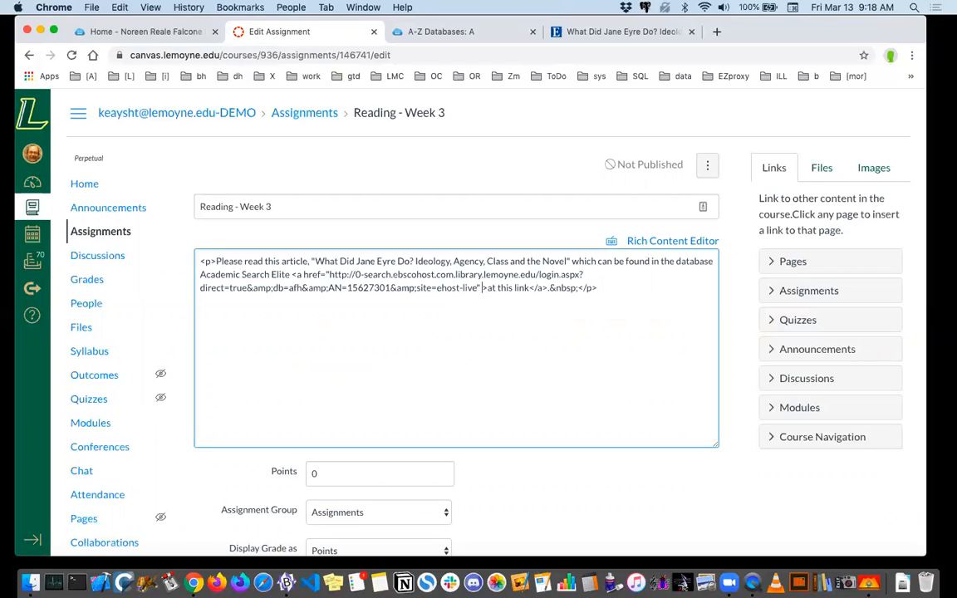
pyautogui.write('get=')
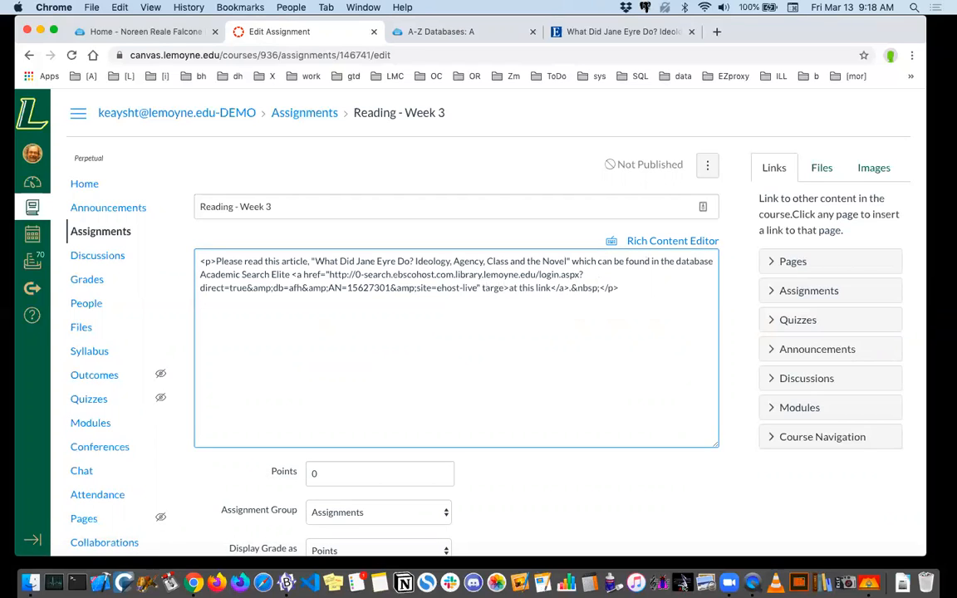
pyautogui.write('""')
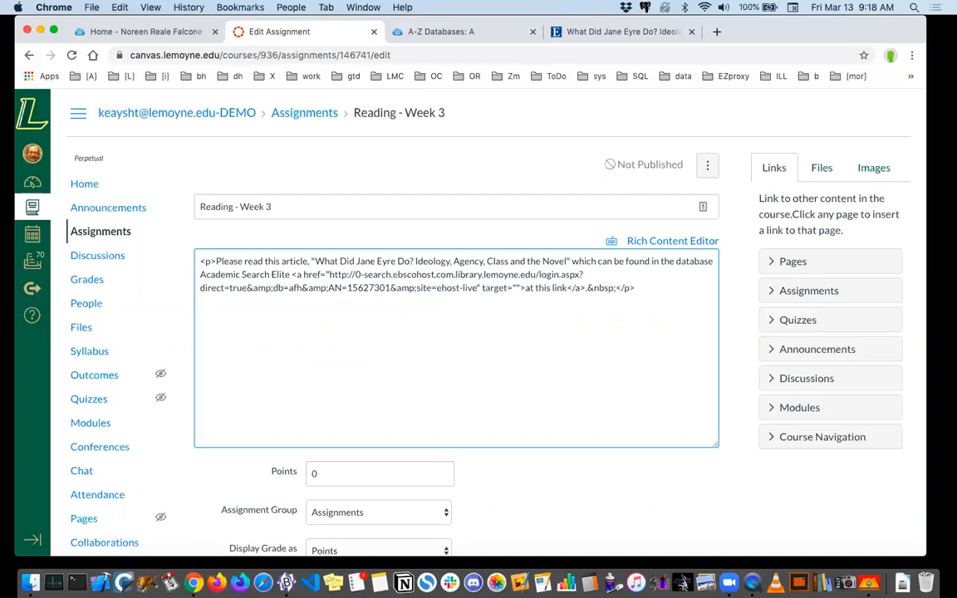
pyautogui.press('Left')
pyautogui.write('_blan')
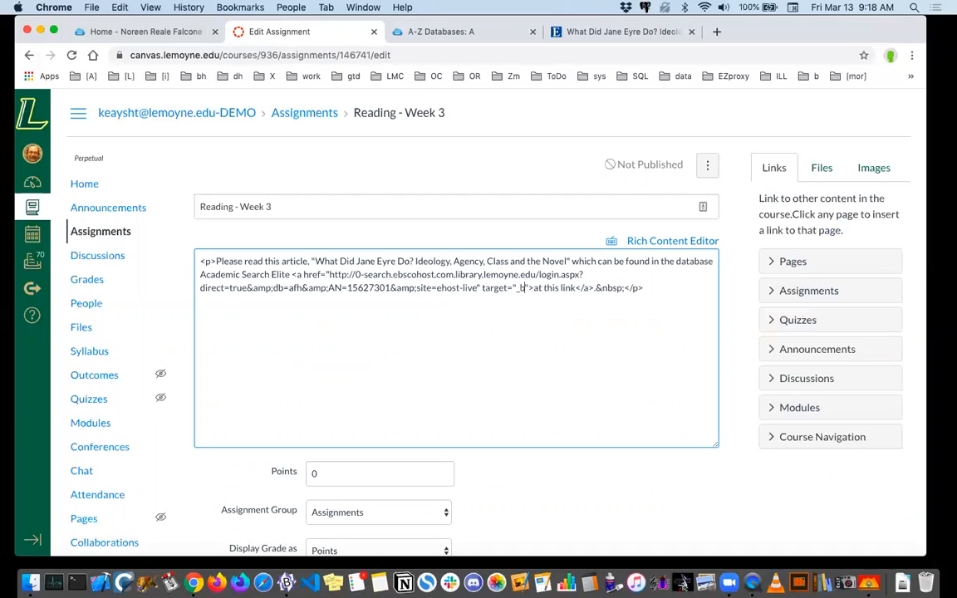
pyautogui.write('k')
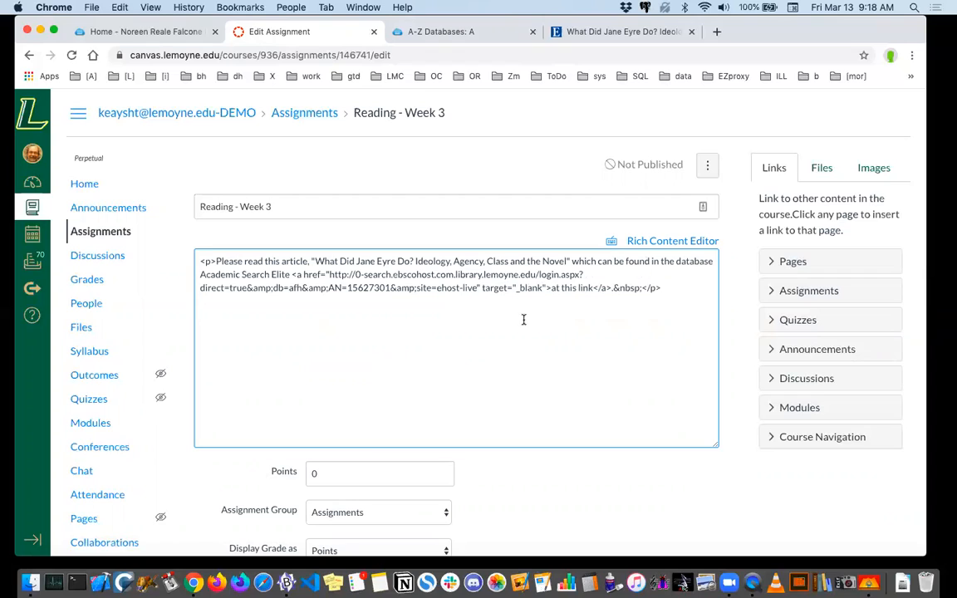
pyautogui.moveTo(479, 286); pyautogui.dragTo(546, 297)
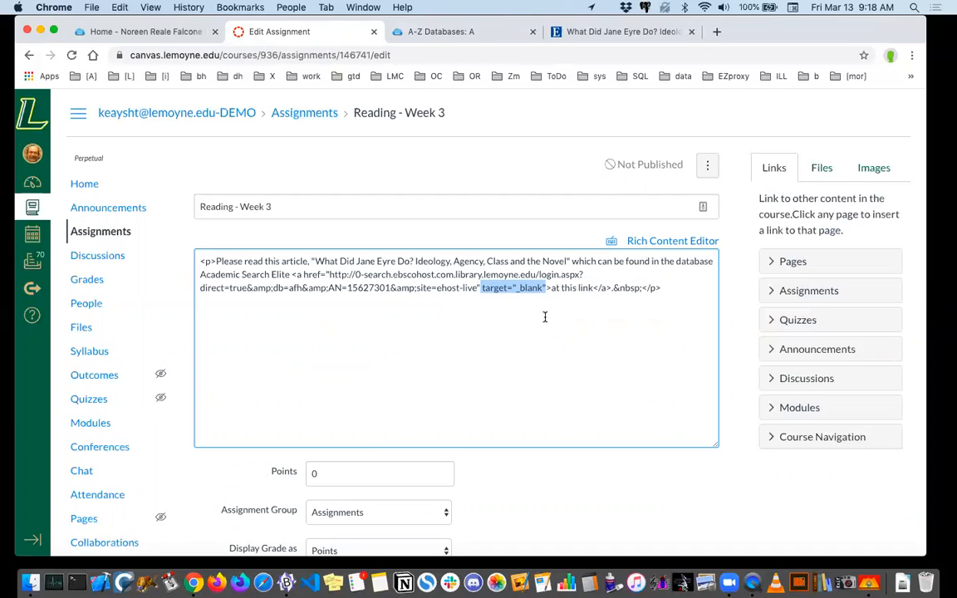
pyautogui.click(540, 359)
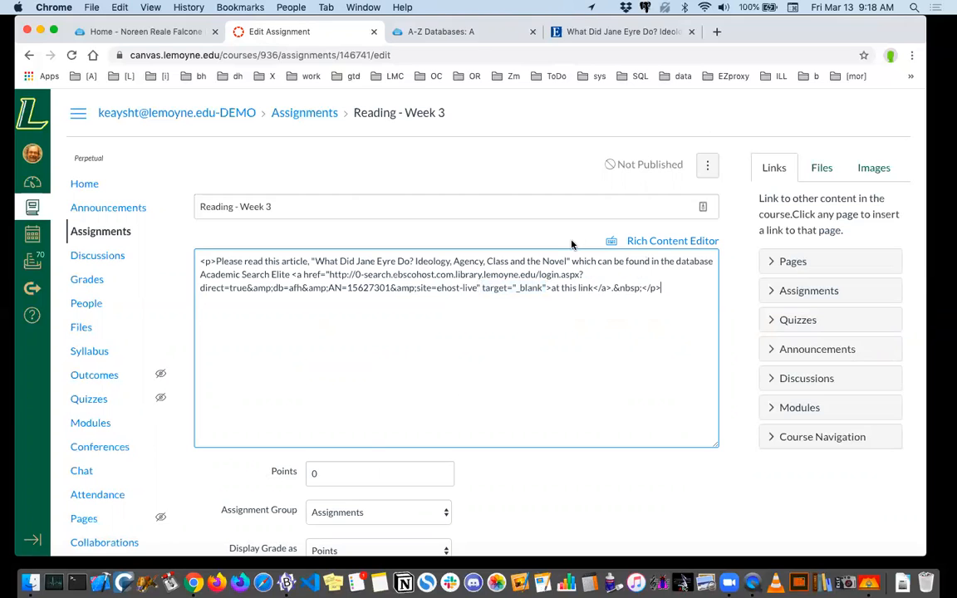
# Save the edited "Reading - Week 3" assignment without publishing it.
pyautogui.scroll(-5, 615, 355)
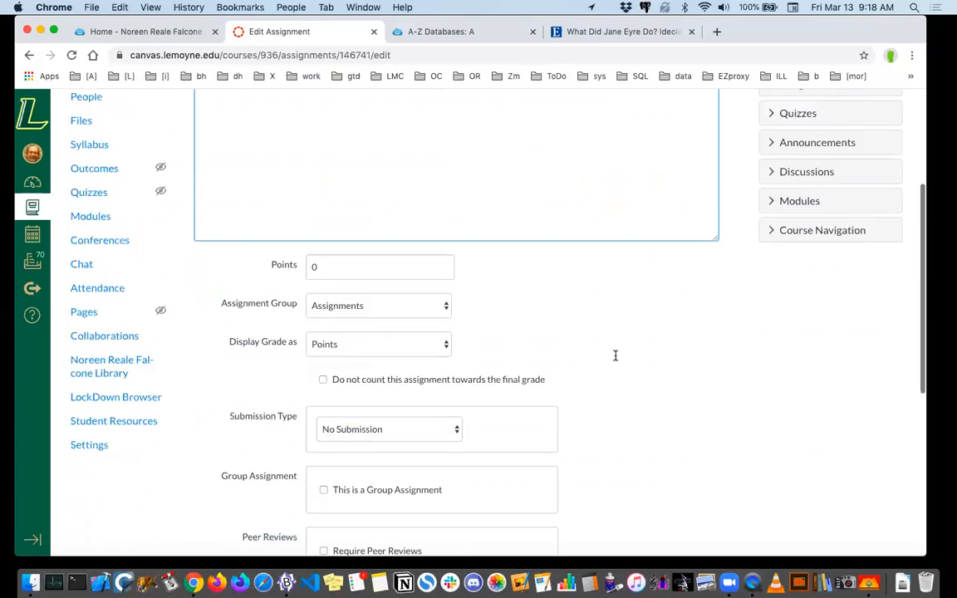
pyautogui.scroll(-8, 616, 356)
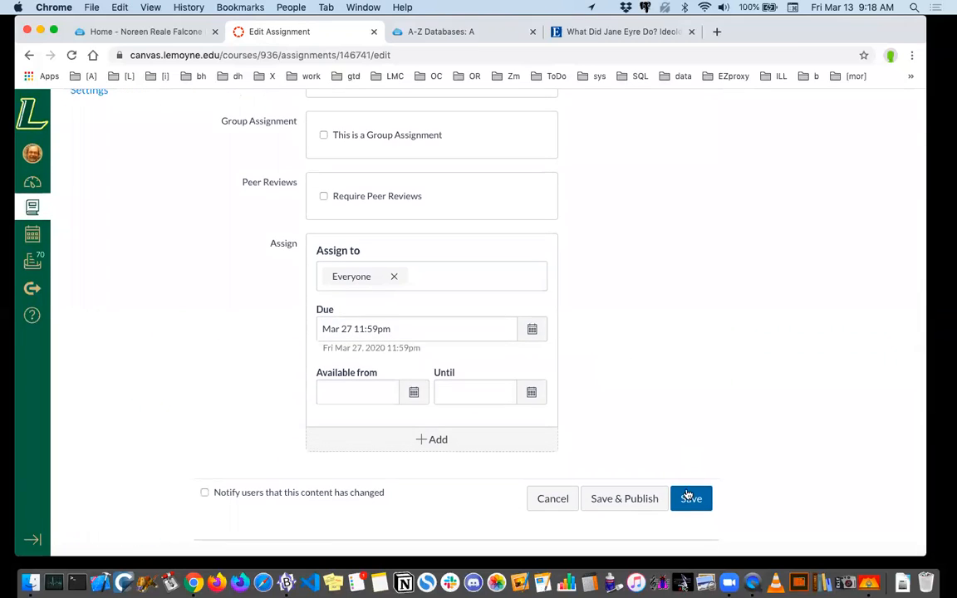
pyautogui.click(690, 499)
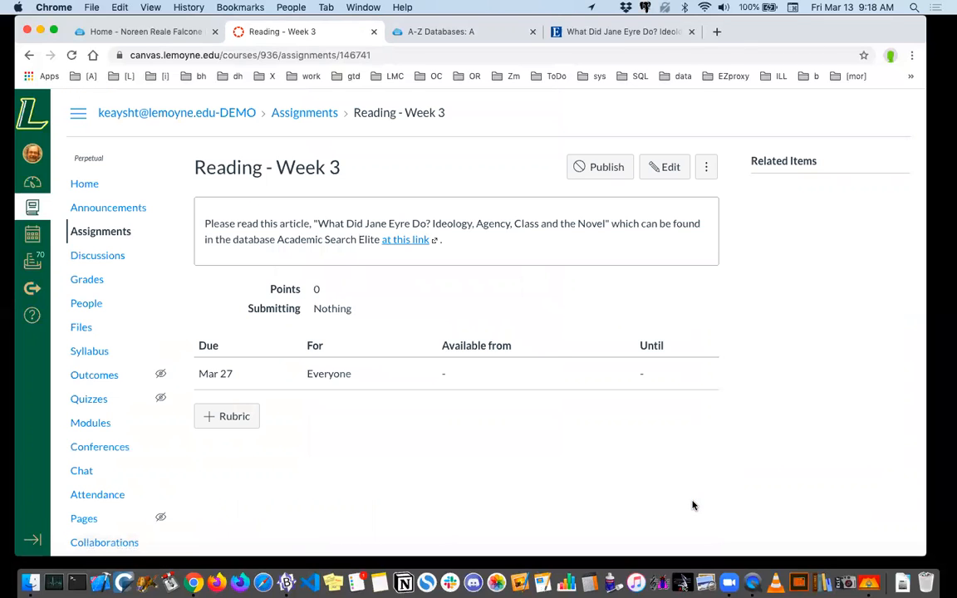
# Test the "at this link" link in the saved assignment and examine the library proxy parts of the opened article's web address.
pyautogui.click(415, 241)
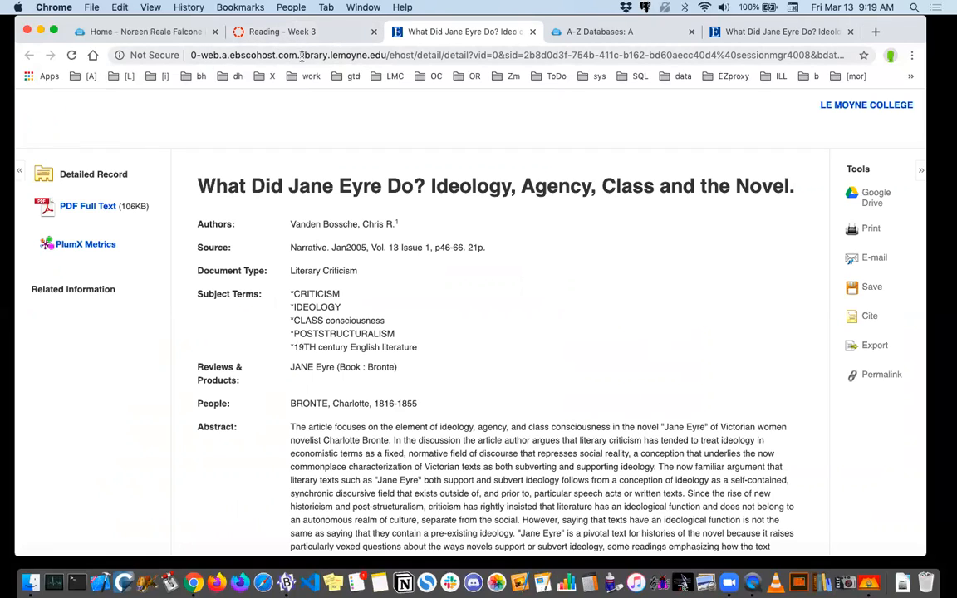
pyautogui.moveTo(298, 55); pyautogui.dragTo(387, 55)
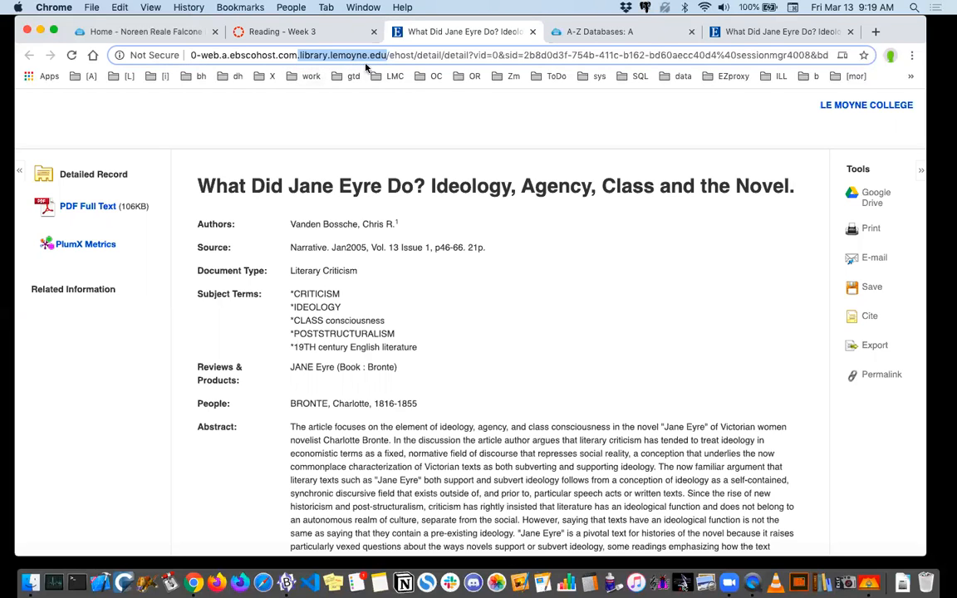
pyautogui.moveTo(201, 56); pyautogui.dragTo(173, 49)
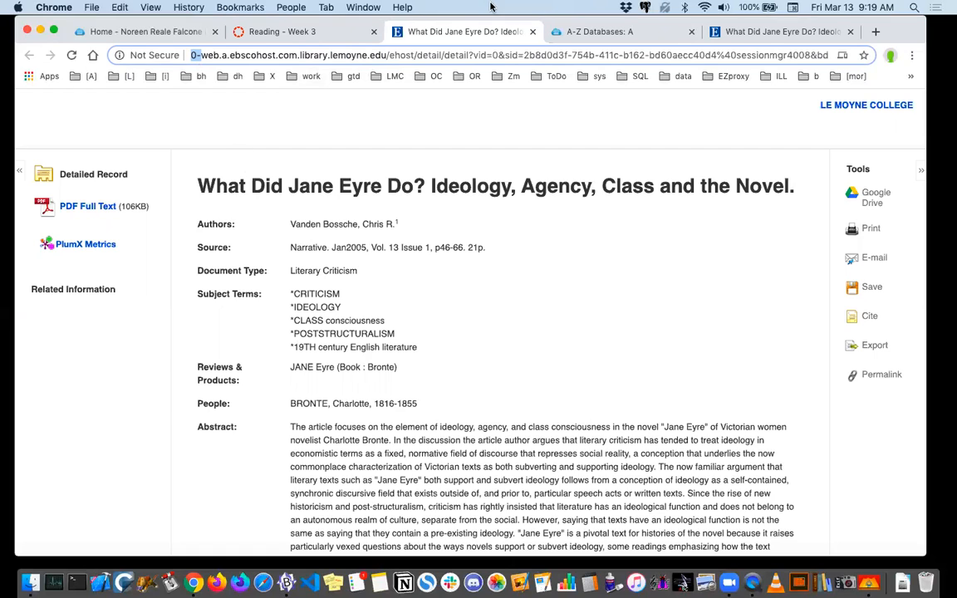
# Return to the original article record and compare its session web address with the permalink, examining the permalink's proxy prefix and library domain.
pyautogui.click(799, 33)
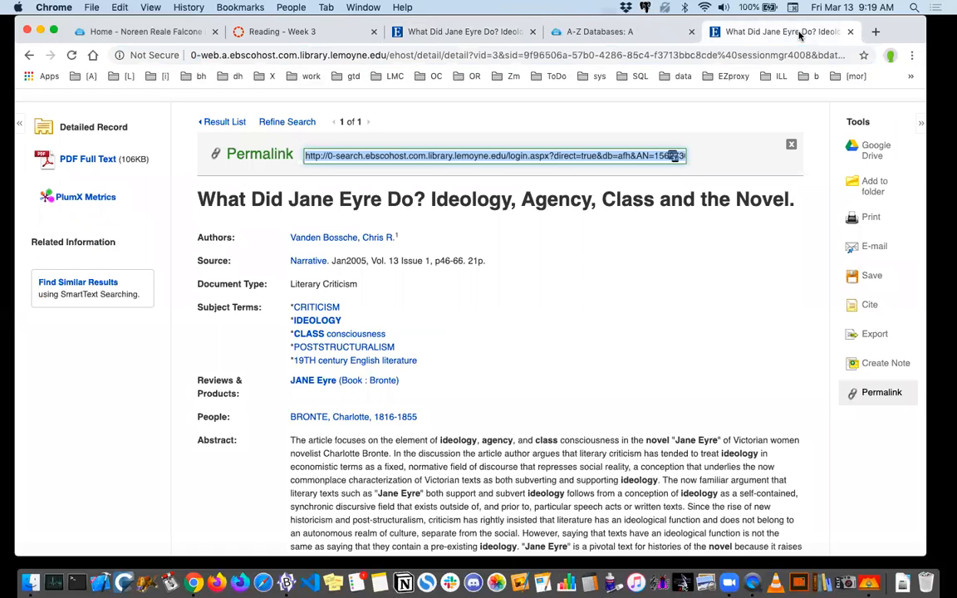
pyautogui.click(644, 315)
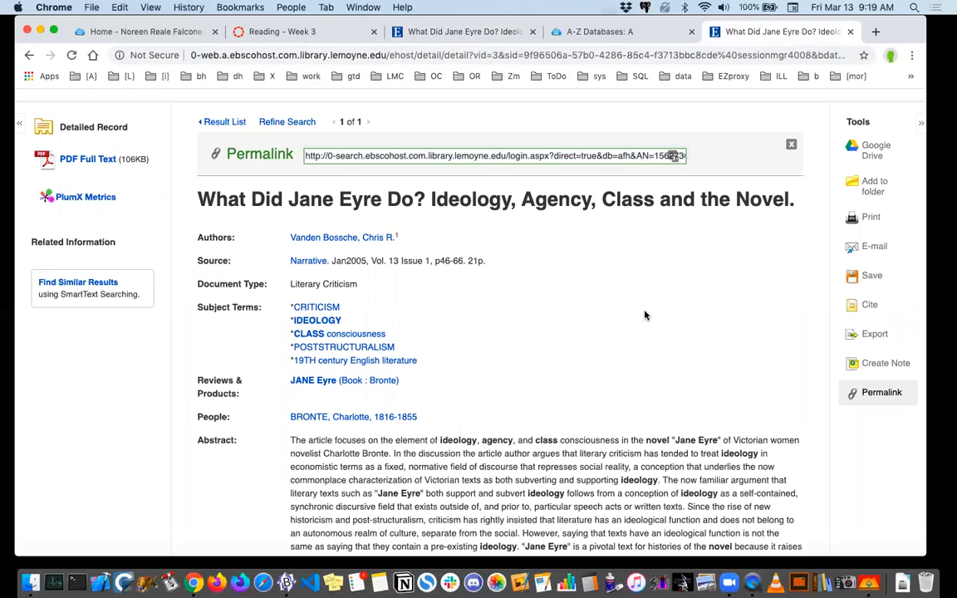
pyautogui.click(384, 161)
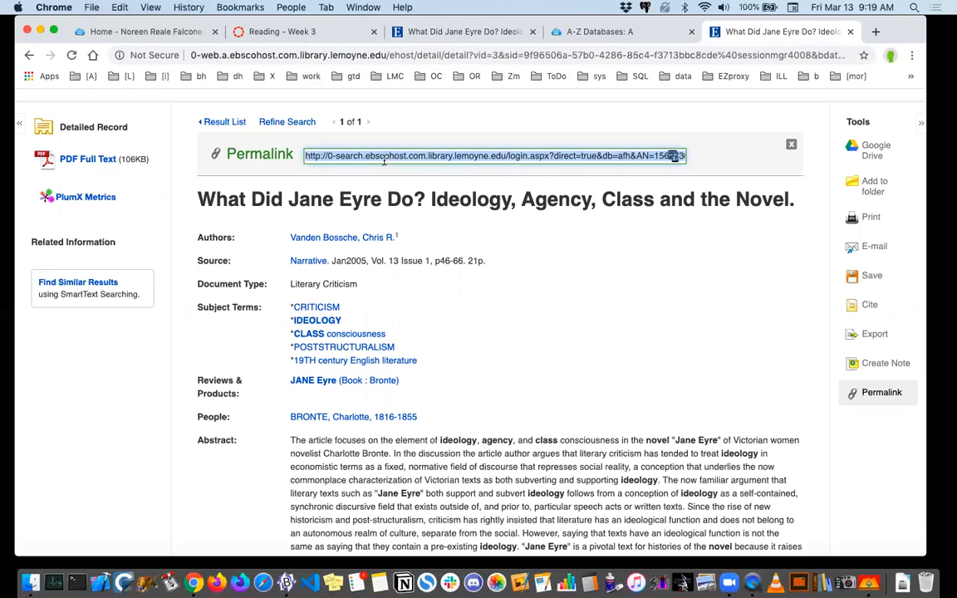
pyautogui.click(268, 56)
pyautogui.moveTo(268, 56); pyautogui.dragTo(386, 55)
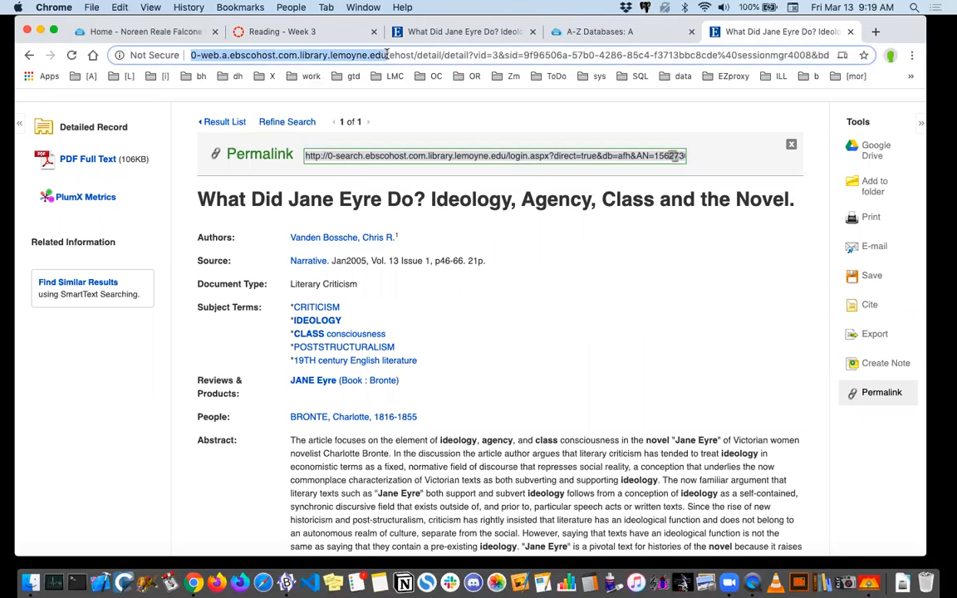
pyautogui.click(365, 155)
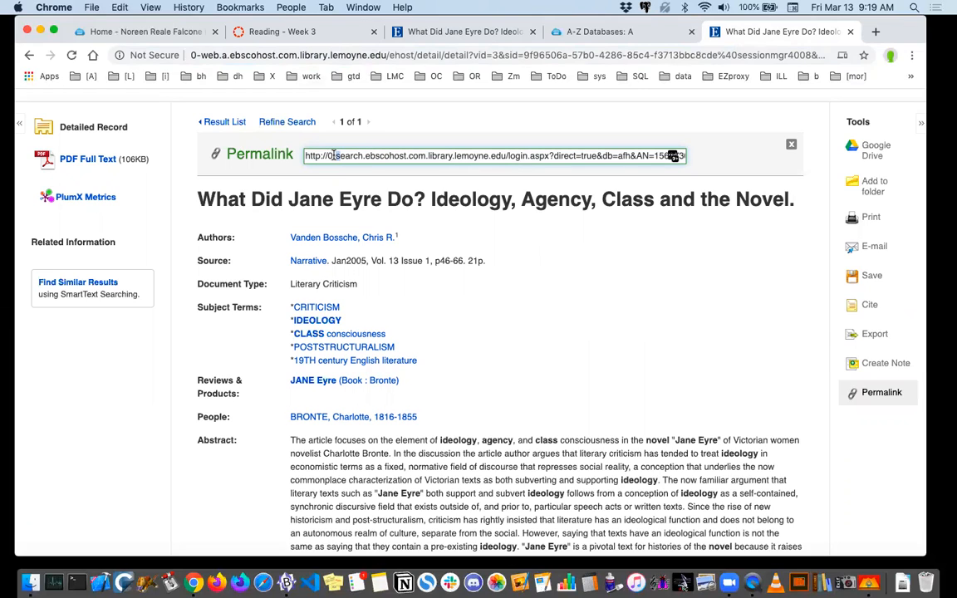
pyautogui.click(333, 156)
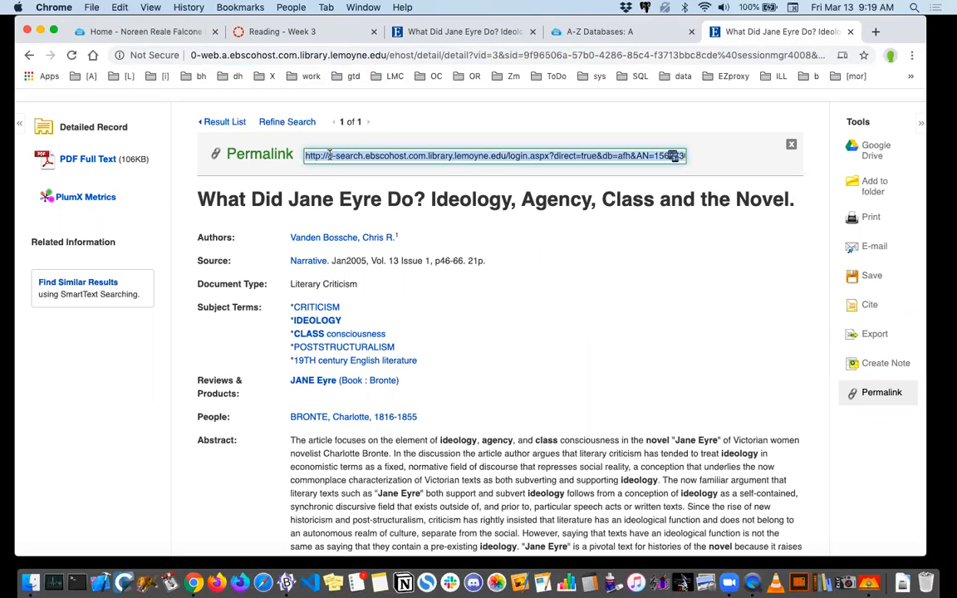
pyautogui.click(428, 157)
pyautogui.moveTo(428, 156); pyautogui.dragTo(474, 161)
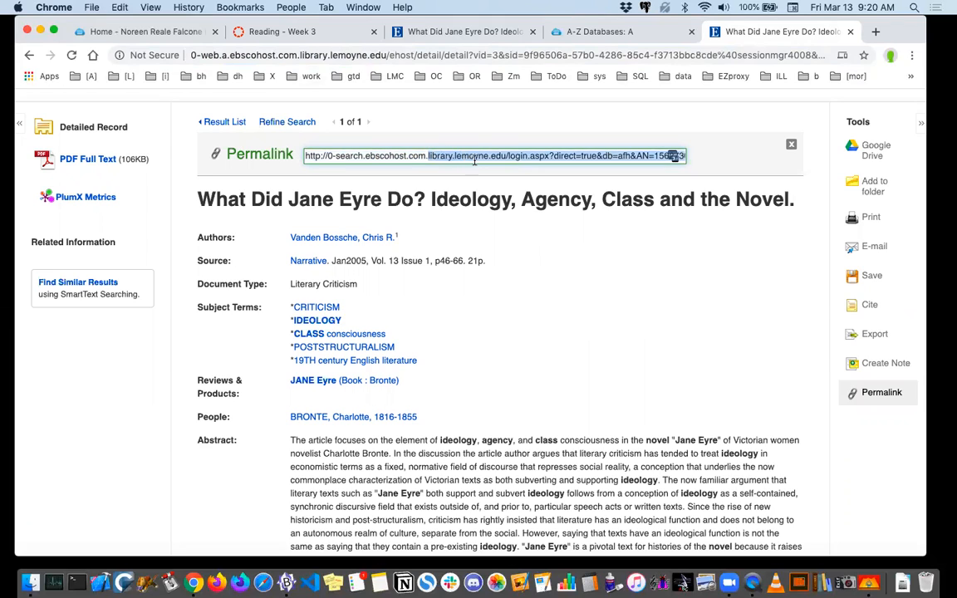
pyautogui.click(502, 156)
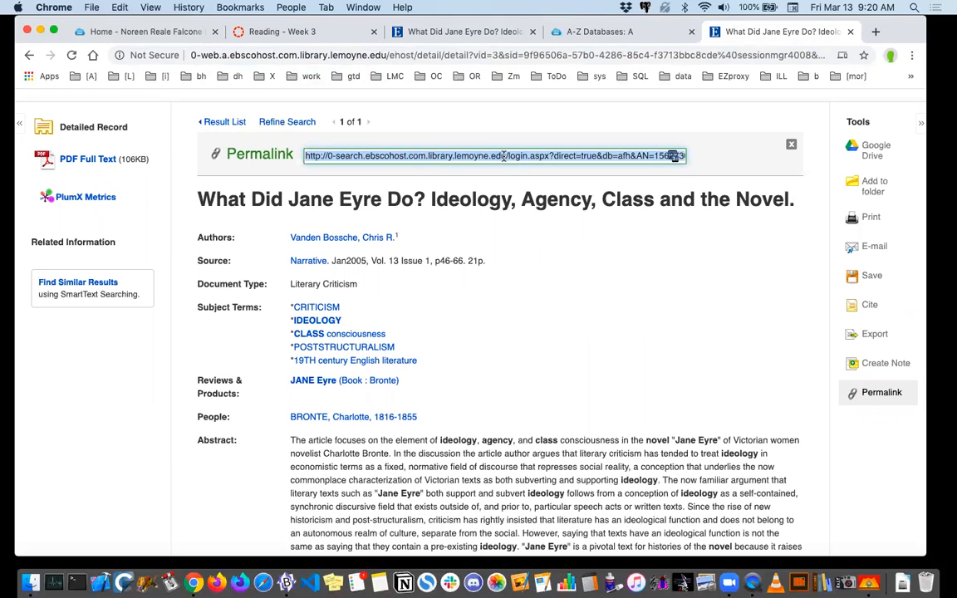
pyautogui.click(520, 242)
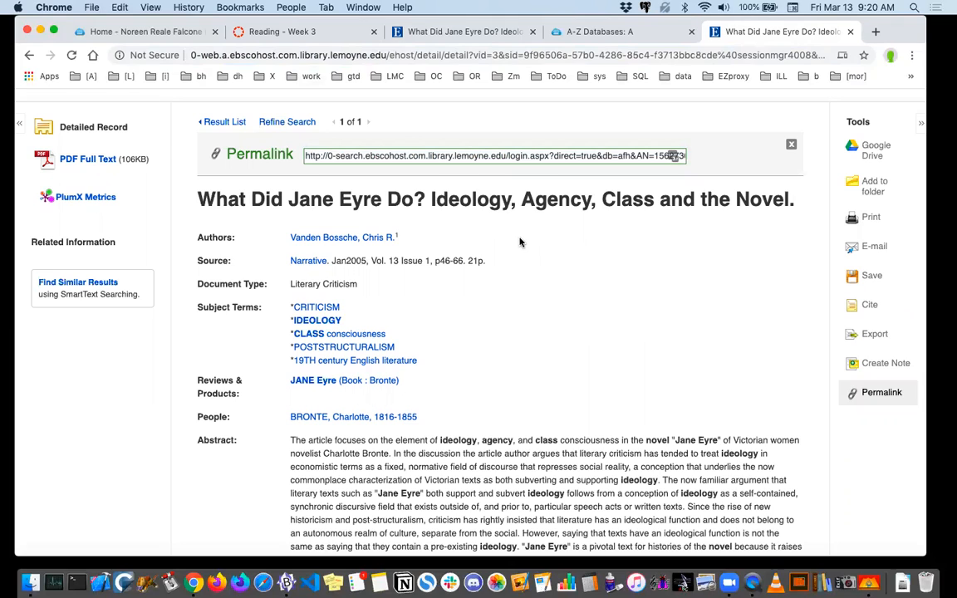